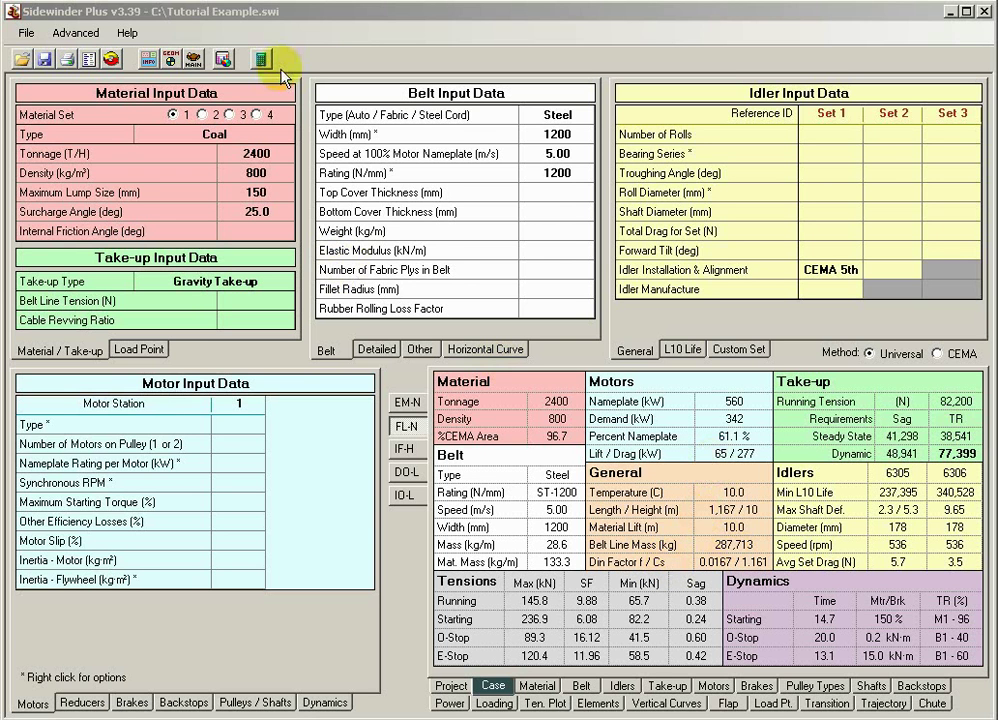
Step: Set the project's load conditions to Basic (Full / Empty) with nominal friction
click(150, 60)
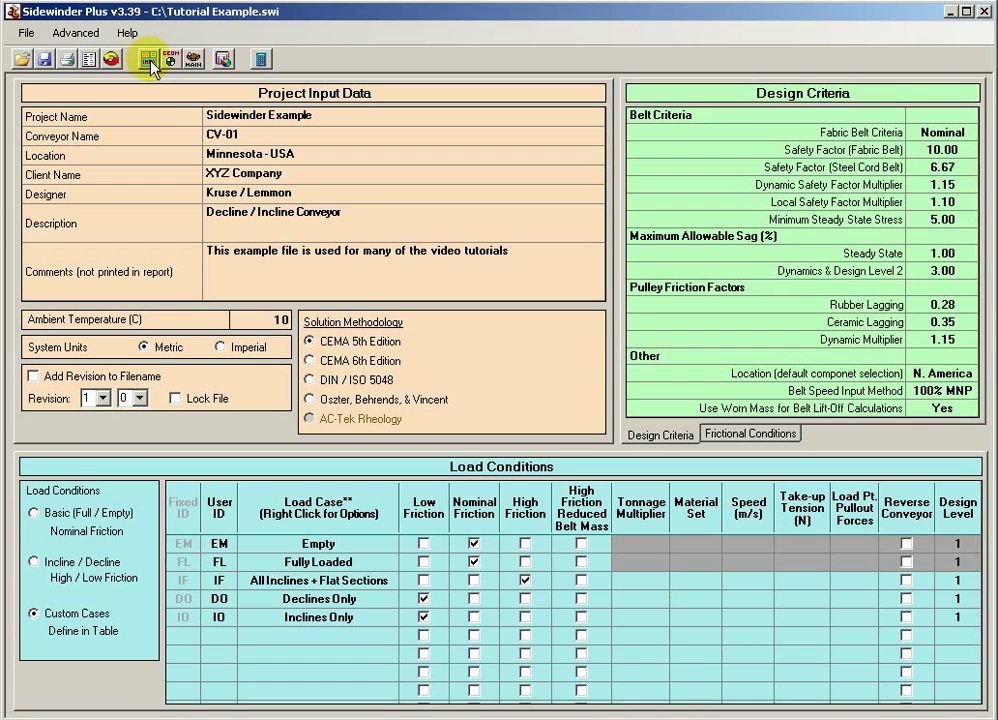
click(32, 514)
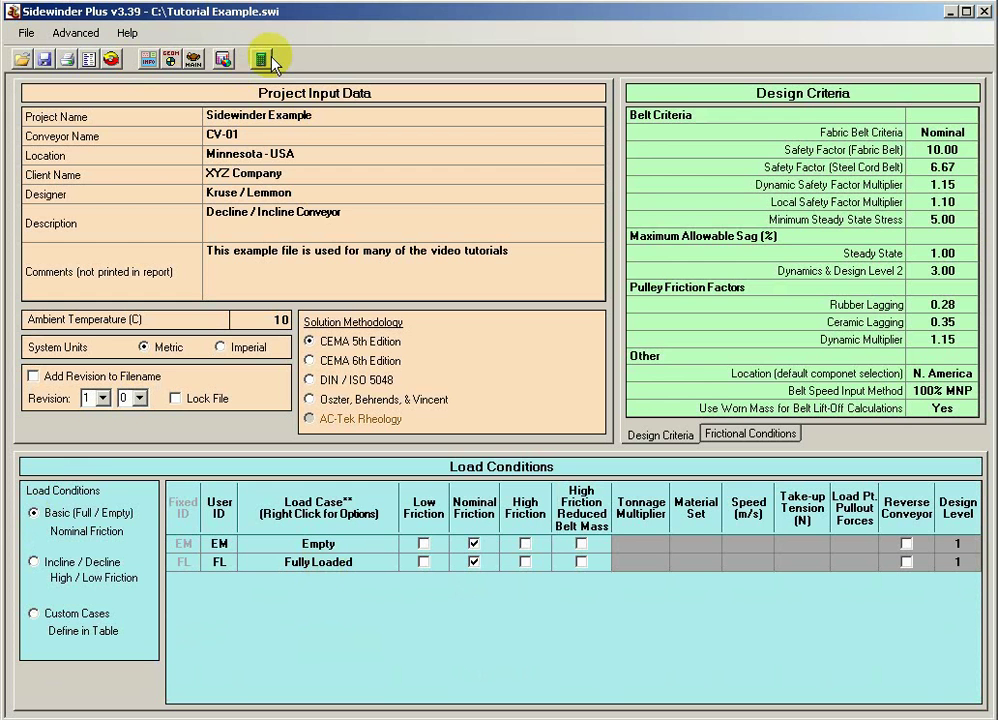
Step: Open the conveyor geometry and examine the vertical curve radii at profile elements 4 and 5
click(170, 59)
click(370, 203)
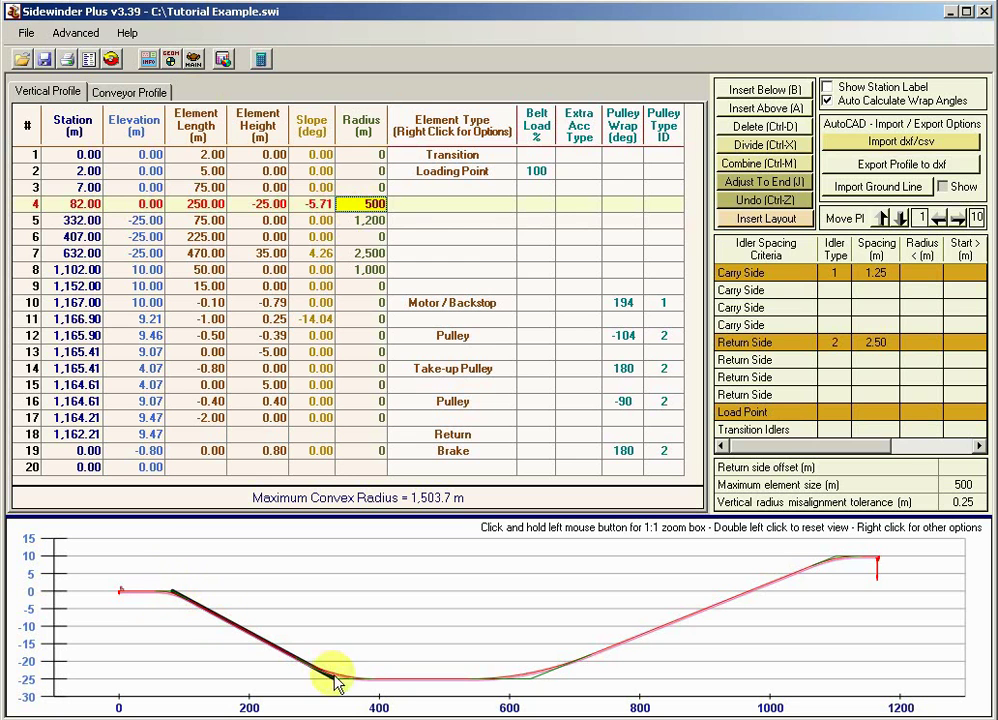
click(360, 222)
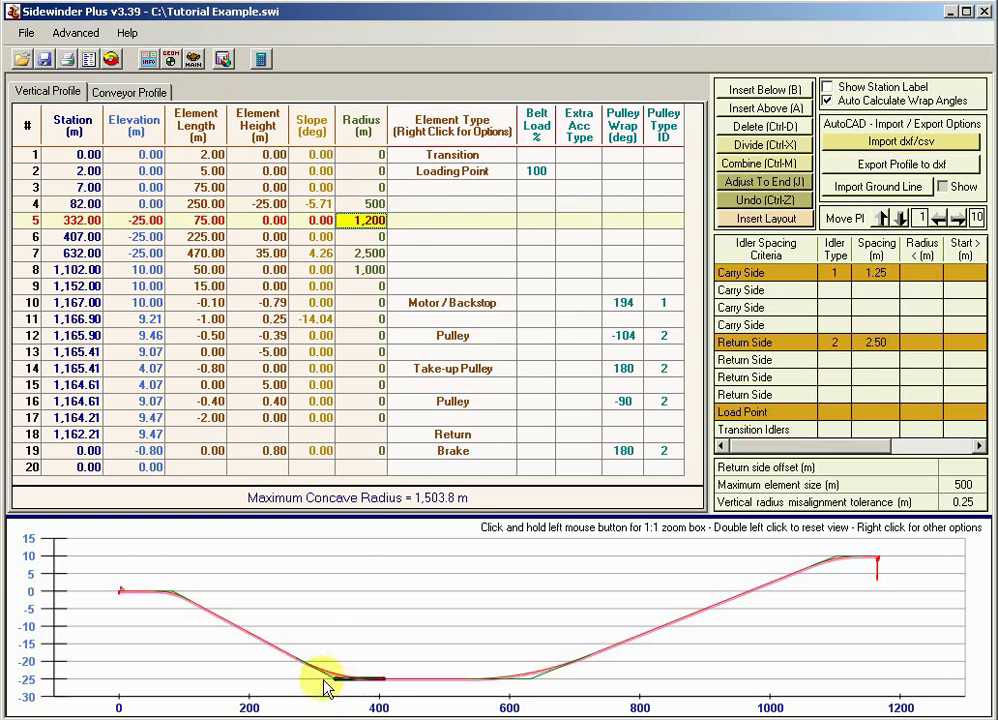
Step: Set the vertical curve radius of profile elements 4, 5, 7 and 8 to 0
click(370, 205)
text(0)
key(Return)
text(0)
key(Return)
key(Return)
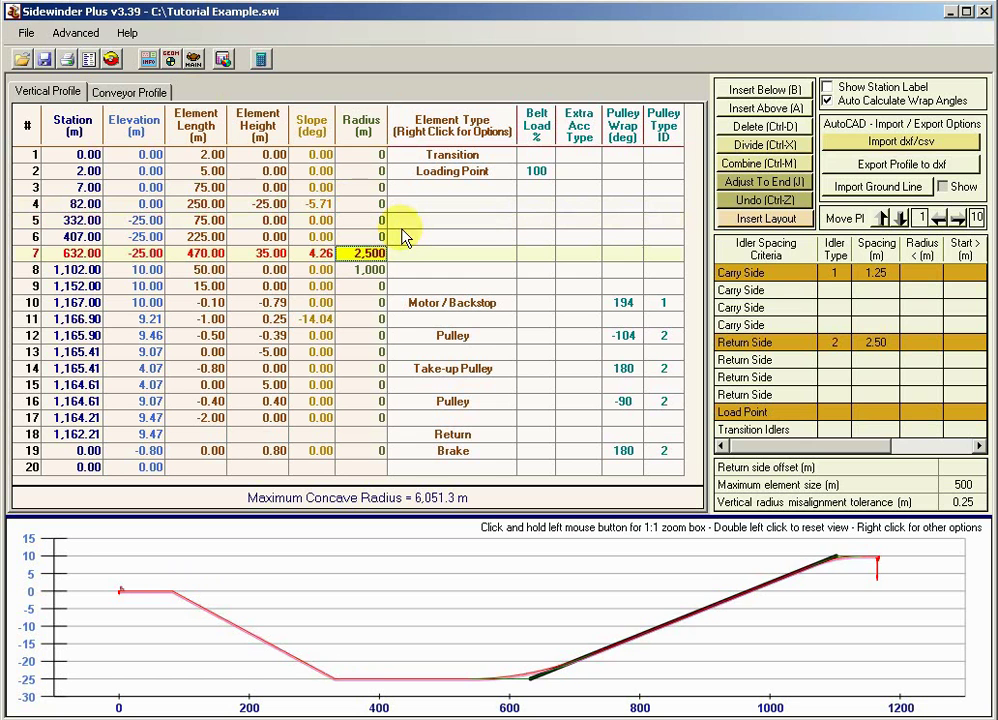
text(0)
key(Return)
text(0)
key(Up)
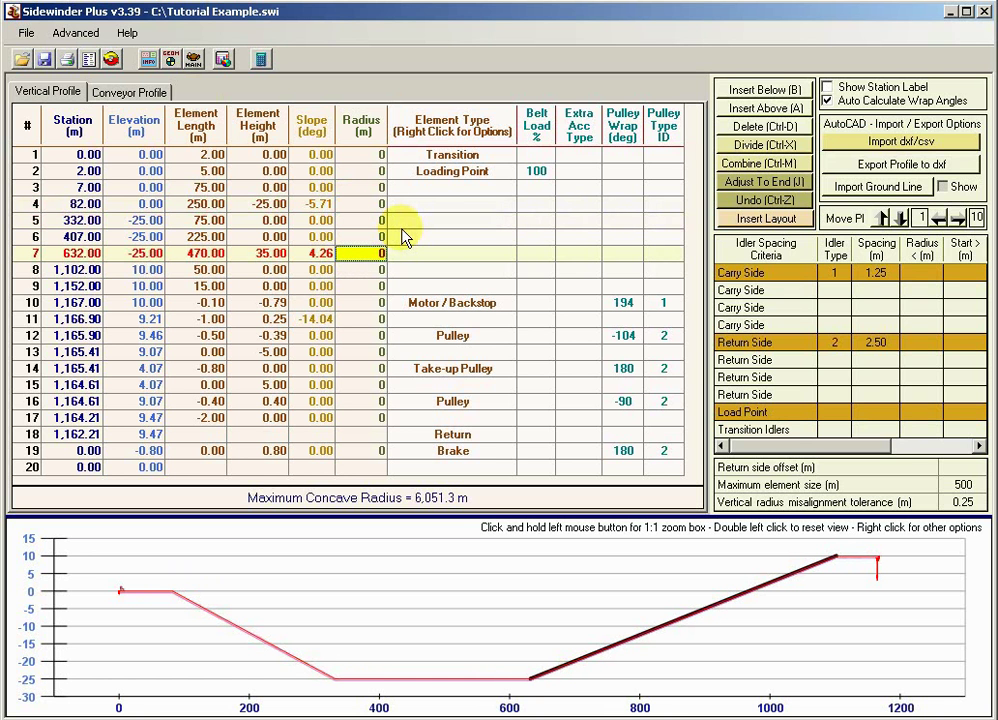
Step: Set the vertical curve radius of profile element 4 to 1 m
key(Up)
key(Up)
key(Up)
key(Up)
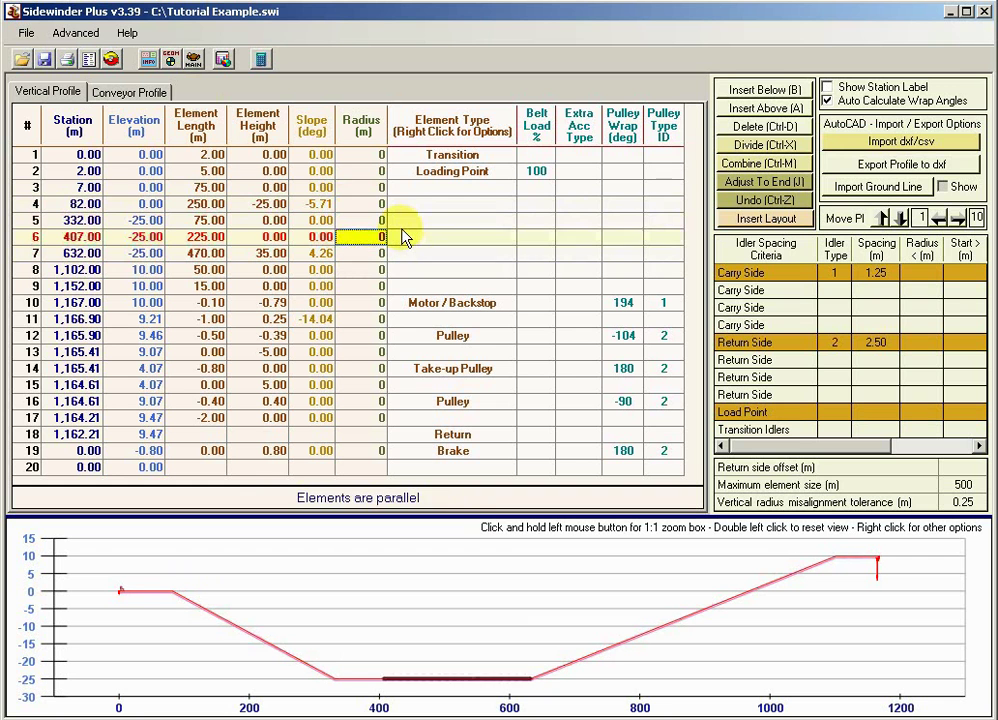
key(Down)
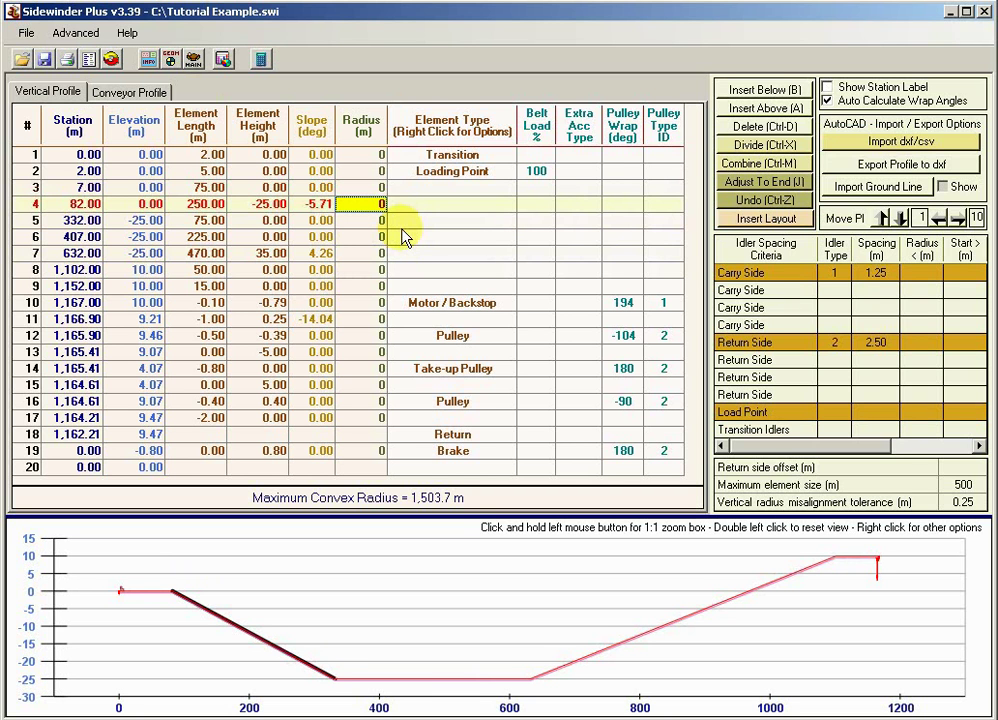
text(1)
key(Return)
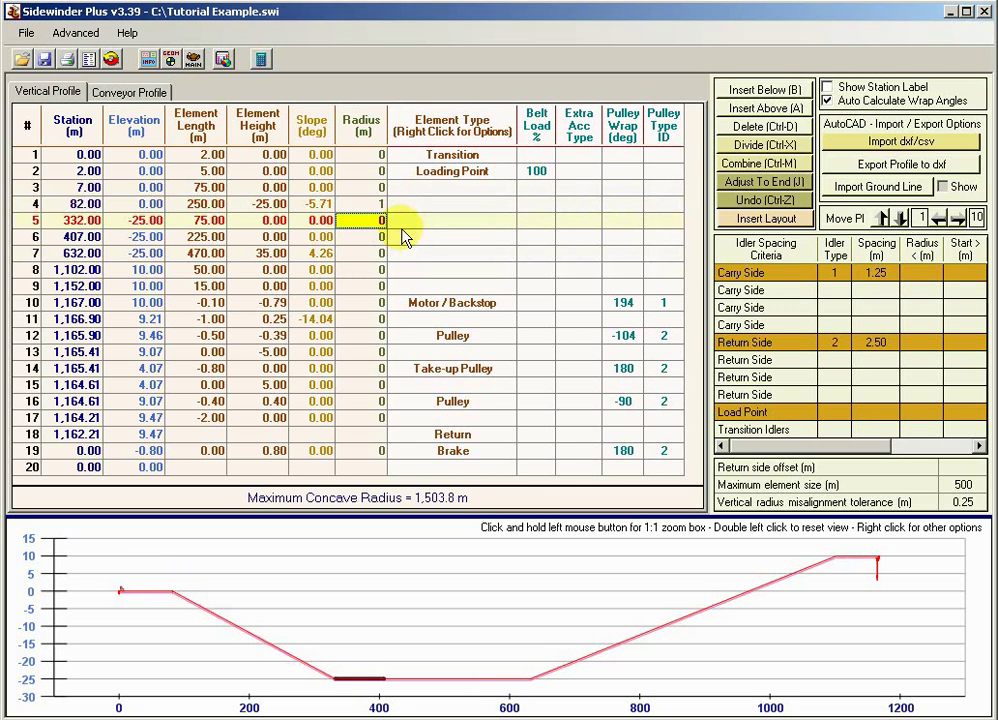
Step: Set the vertical curve radius of profile elements 4, 5, 7 and 8 to 50 m
key(Up)
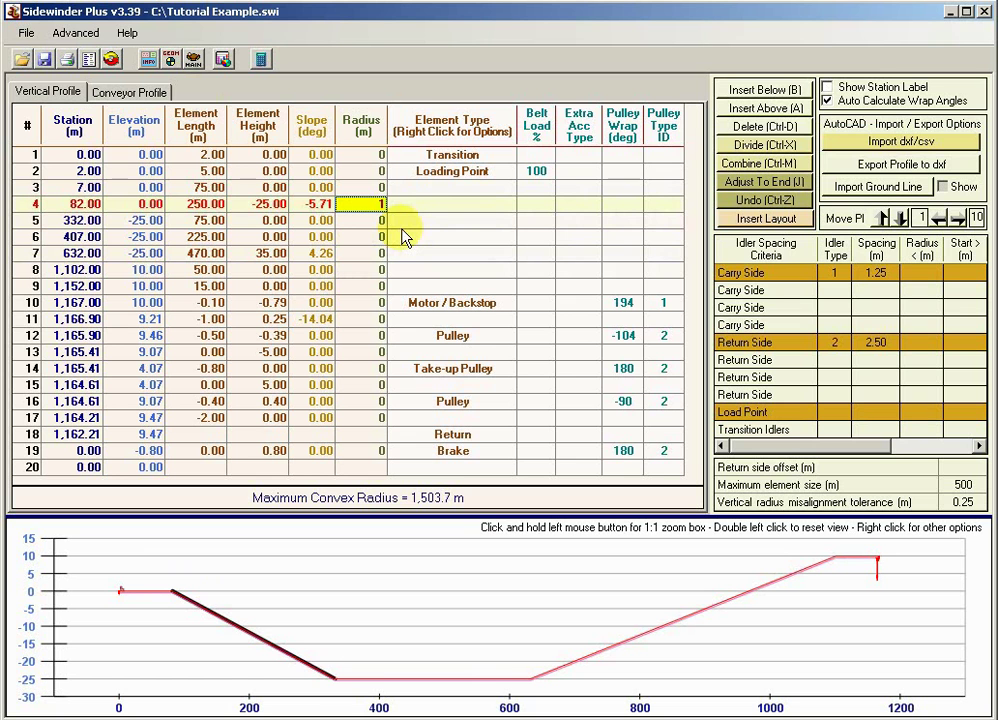
text(50)
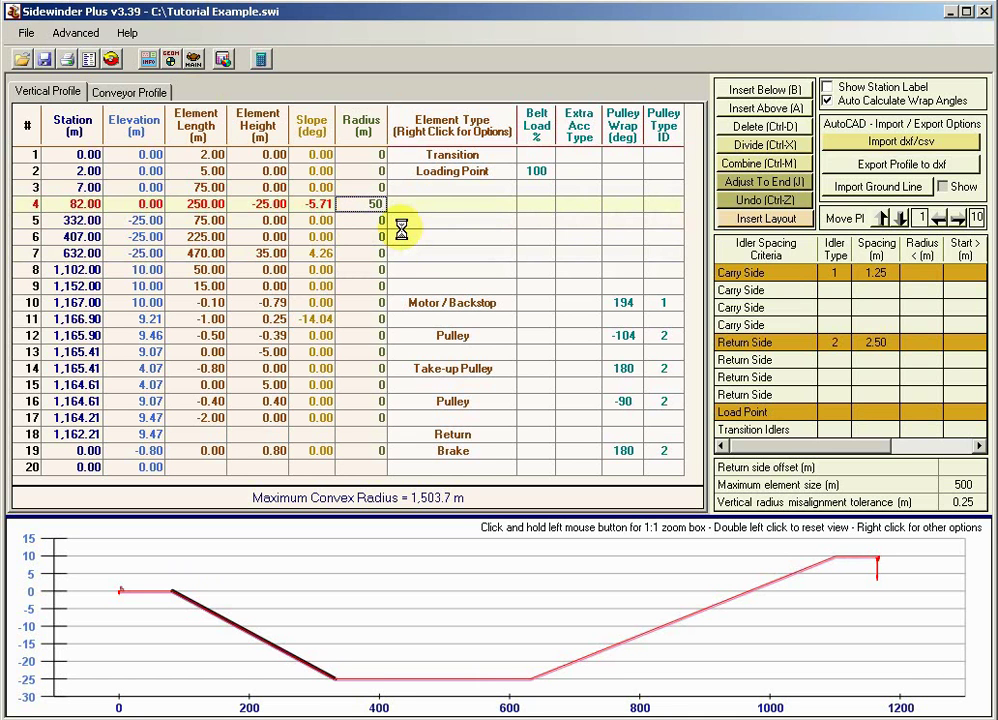
key(Return)
text(50)
key(Return)
key(Down)
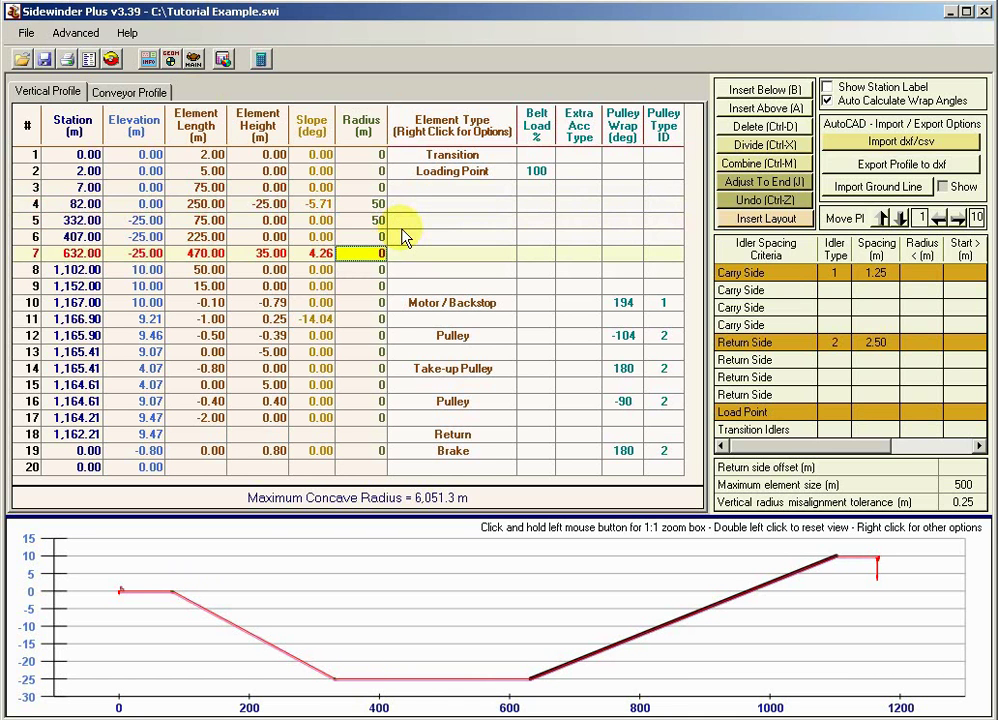
key(Down)
text(50)
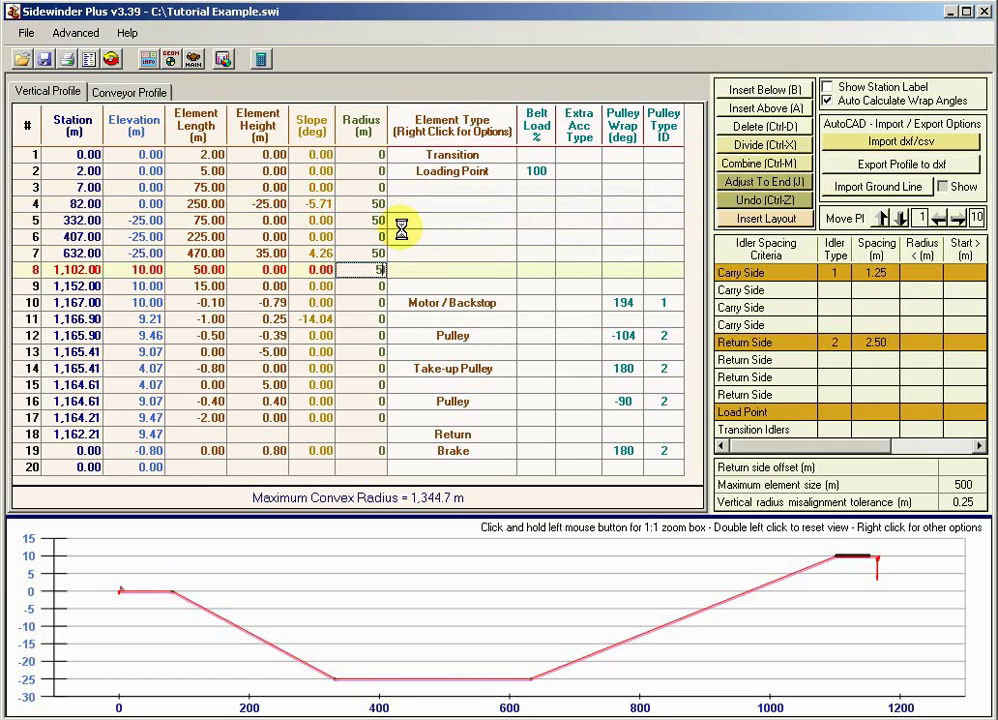
key(Up)
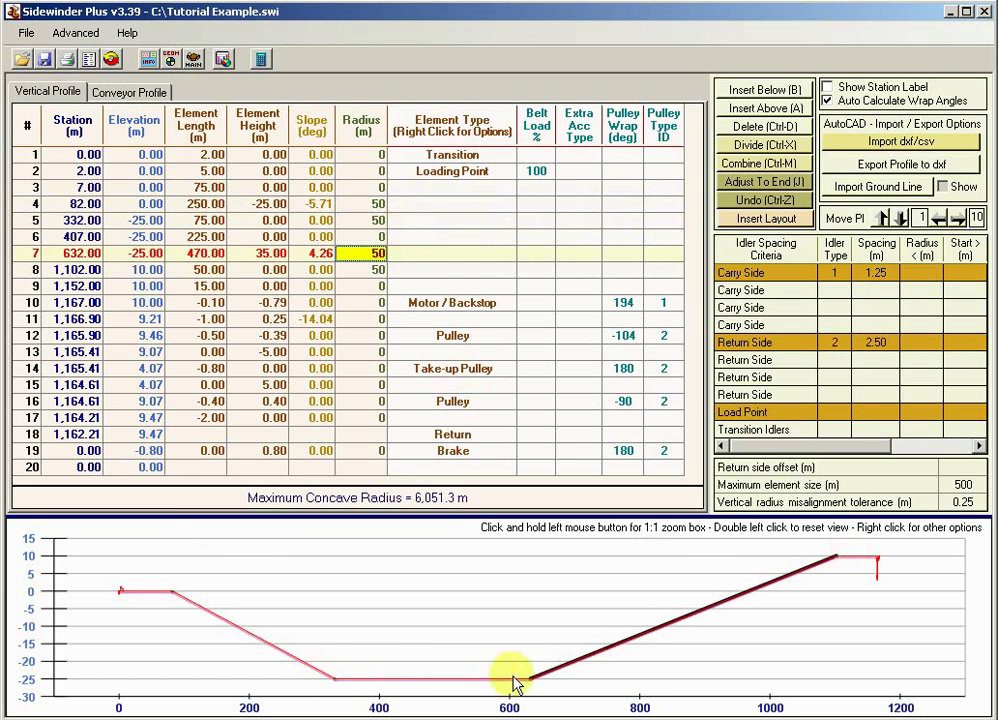
key(Up)
key(Up)
key(Up)
key(Up)
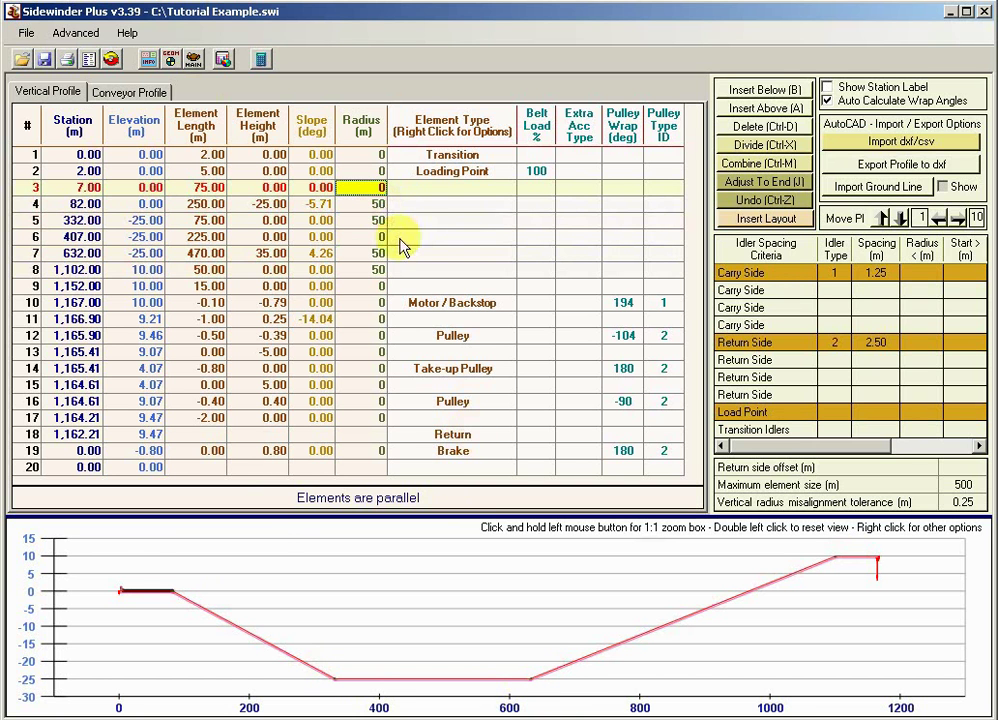
click(381, 203)
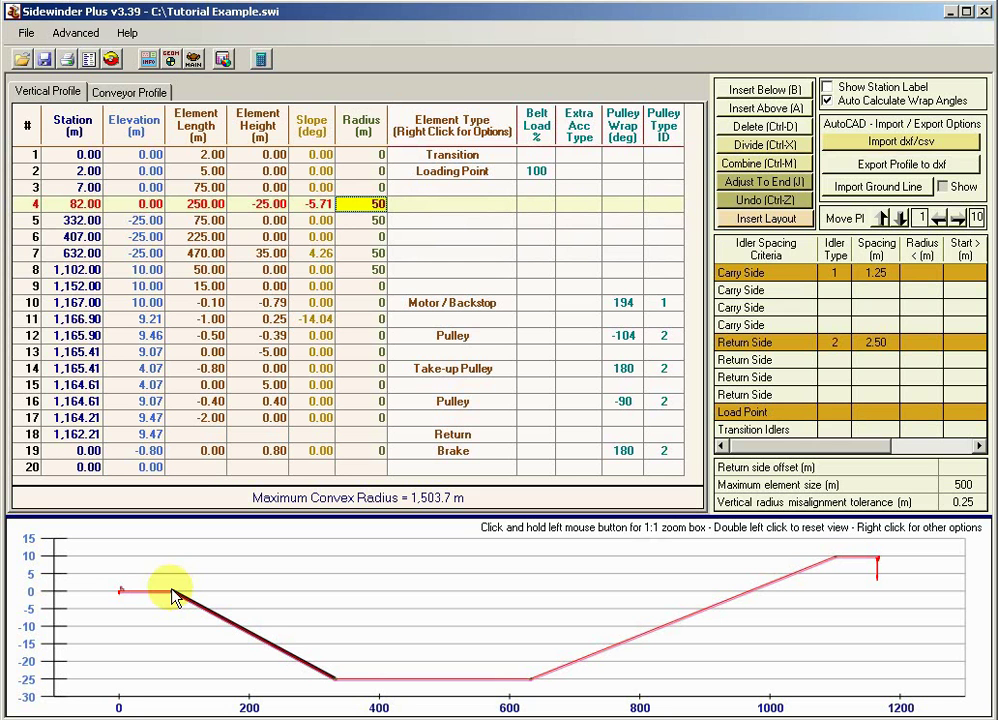
Step: Open the project information and examine the local and dynamic safety factor multipliers in the design criteria
click(147, 61)
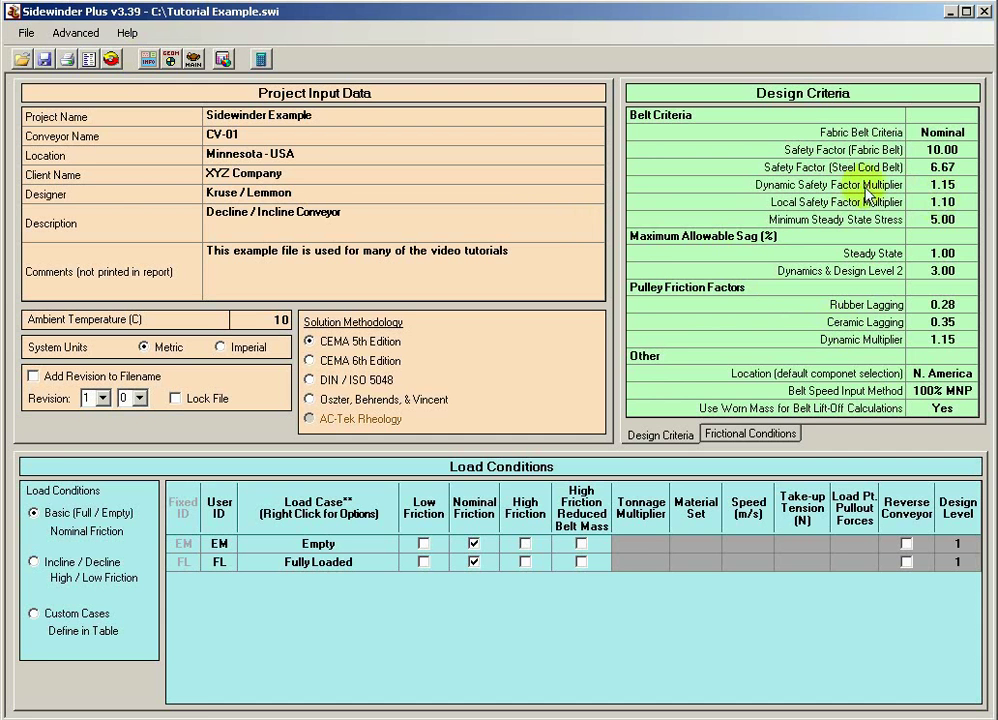
click(930, 203)
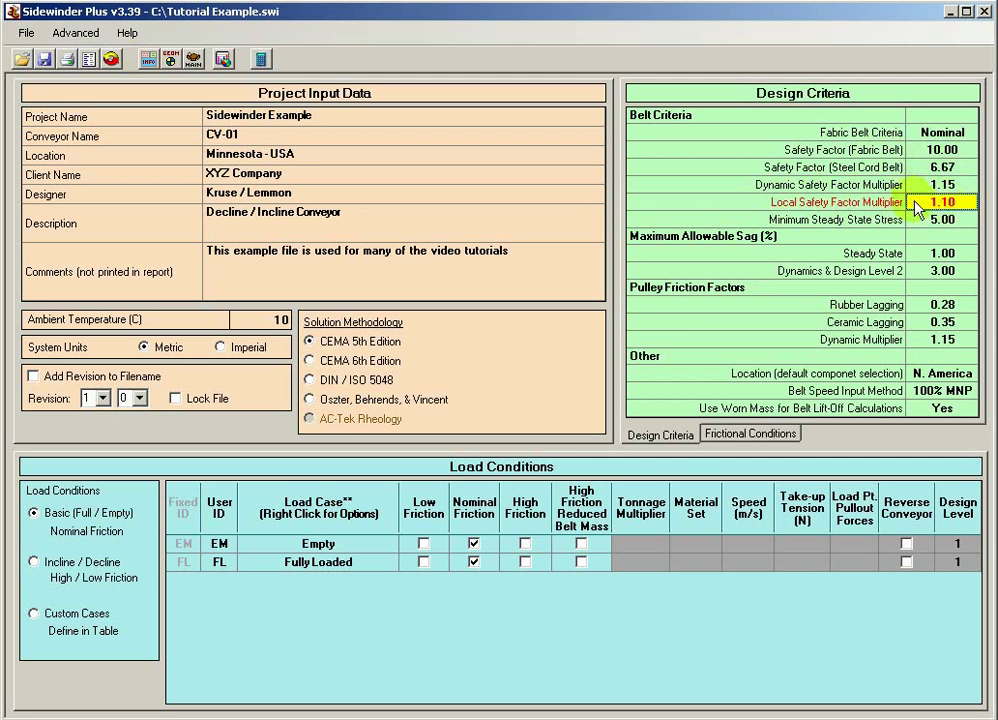
click(922, 185)
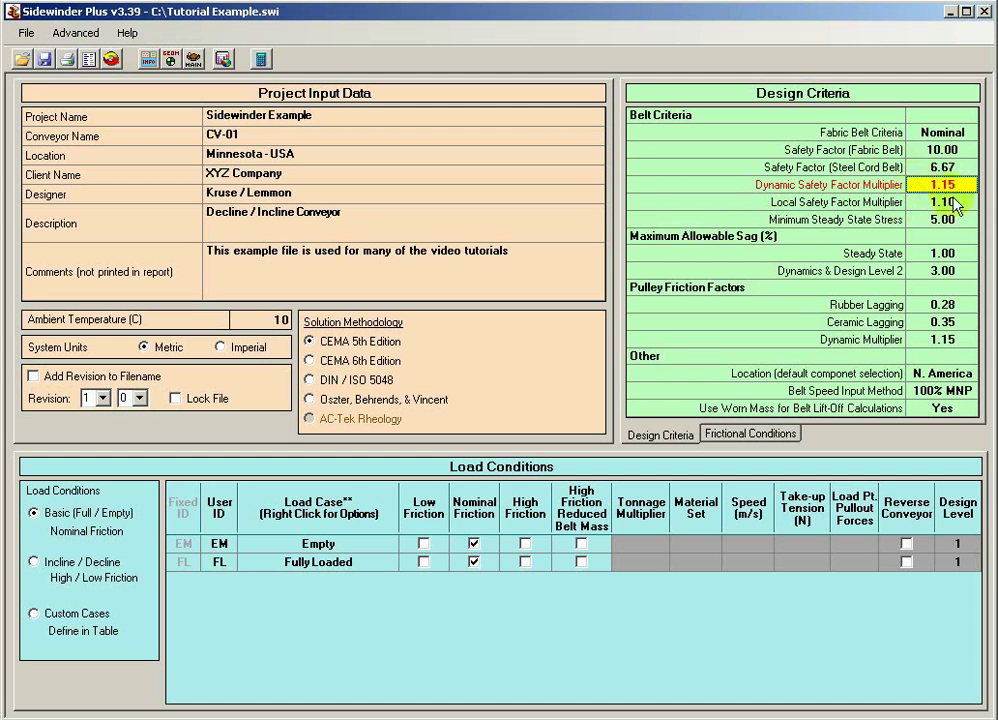
click(922, 185)
Step: Return to the conveyor geometry, check the radii of elements 4, 5, 7 and 8, and run the calculation
click(171, 59)
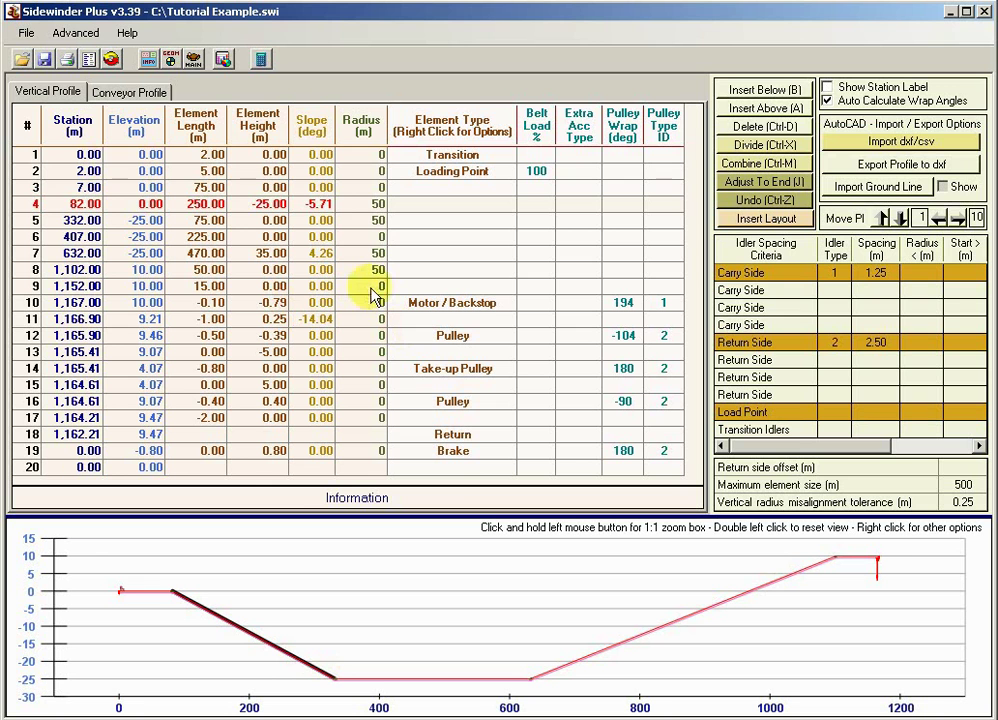
click(359, 206)
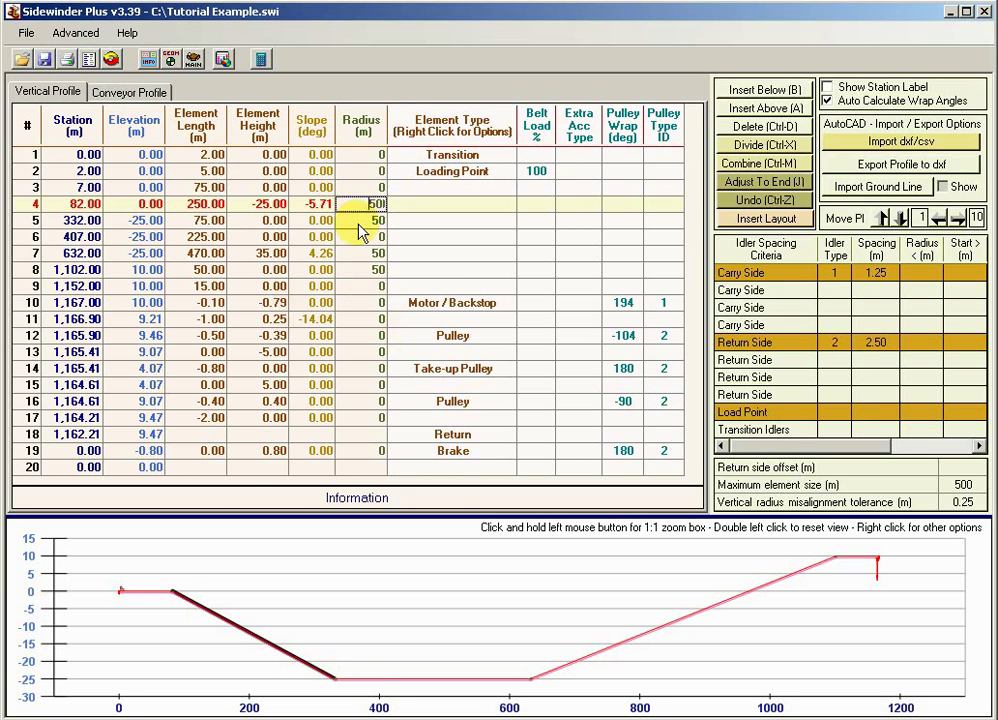
click(359, 221)
click(359, 254)
click(358, 270)
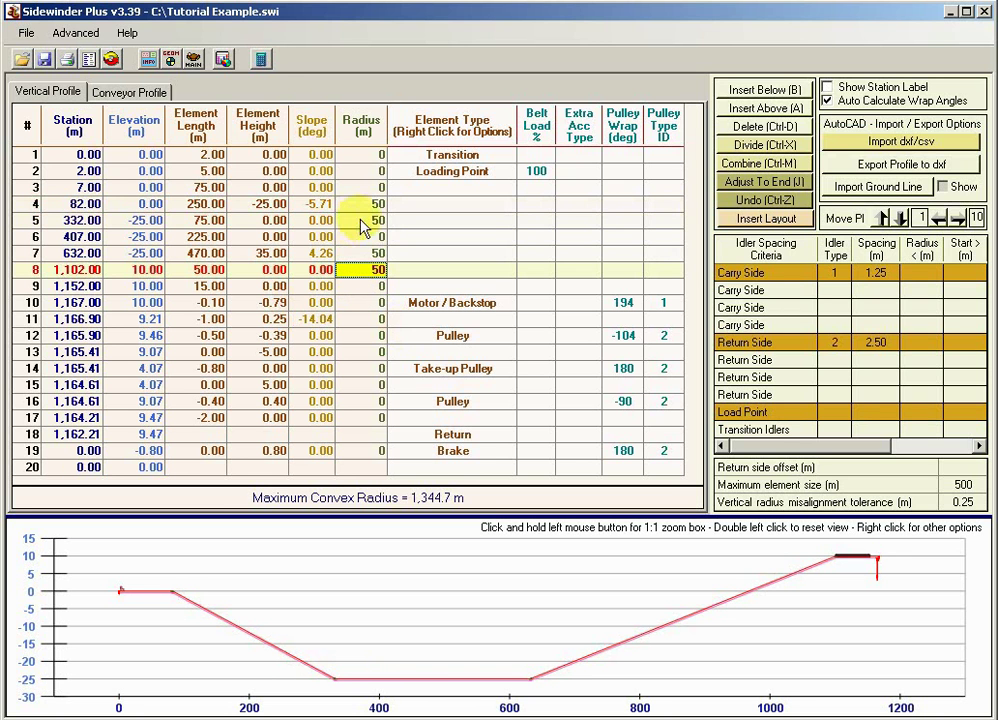
click(261, 60)
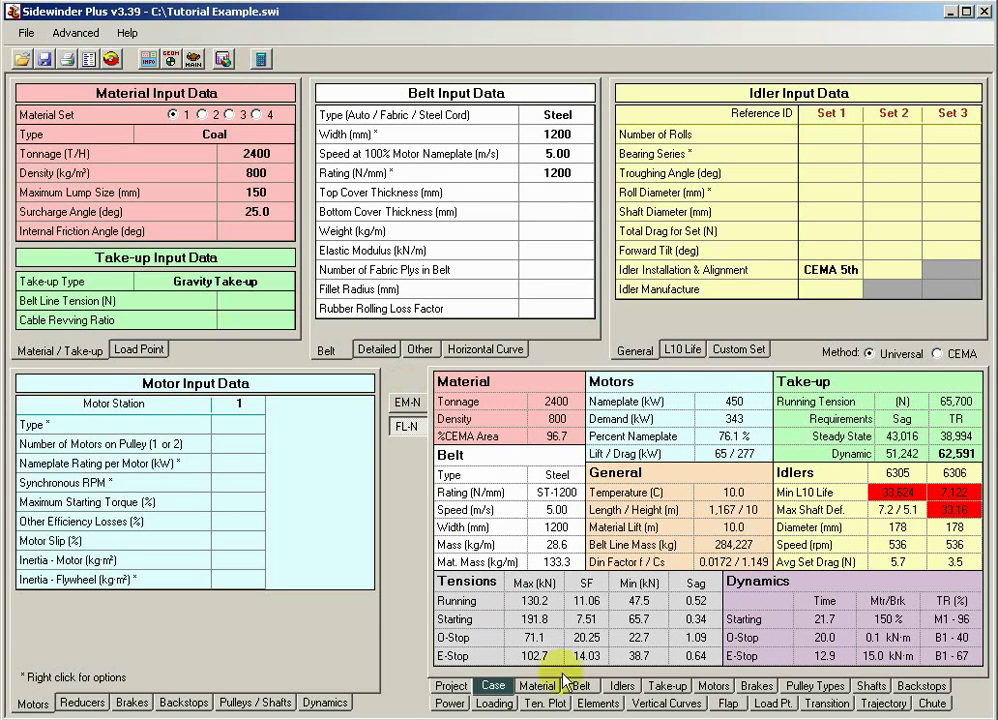
Step: Open the Vertical Curves project summary and compare the carry-side and return-side entries for each curve location
click(660, 705)
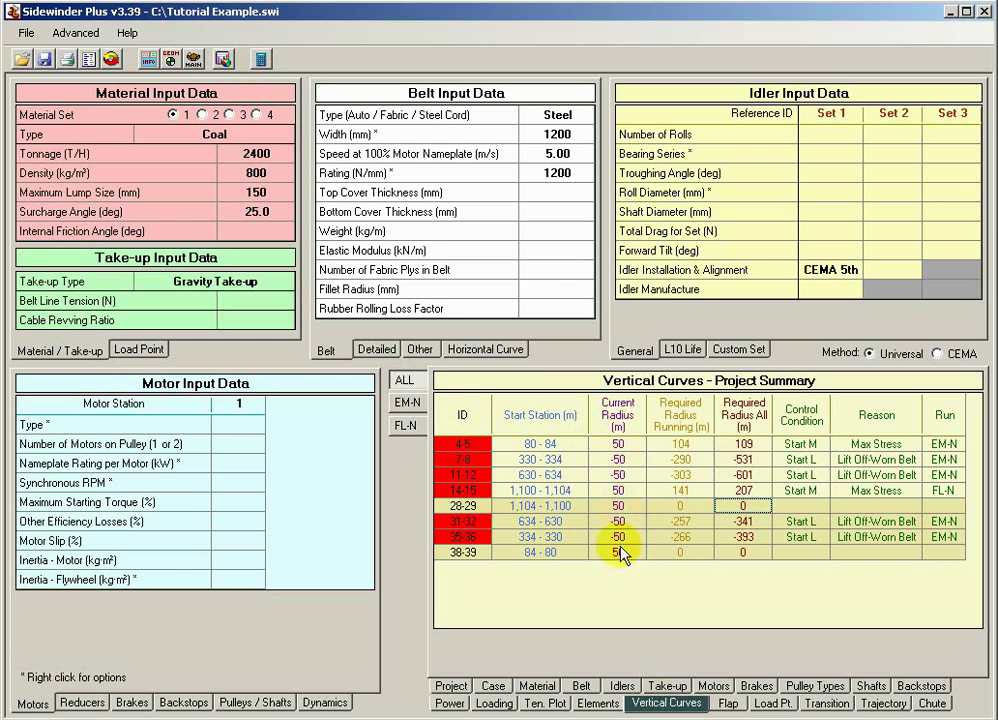
click(539, 446)
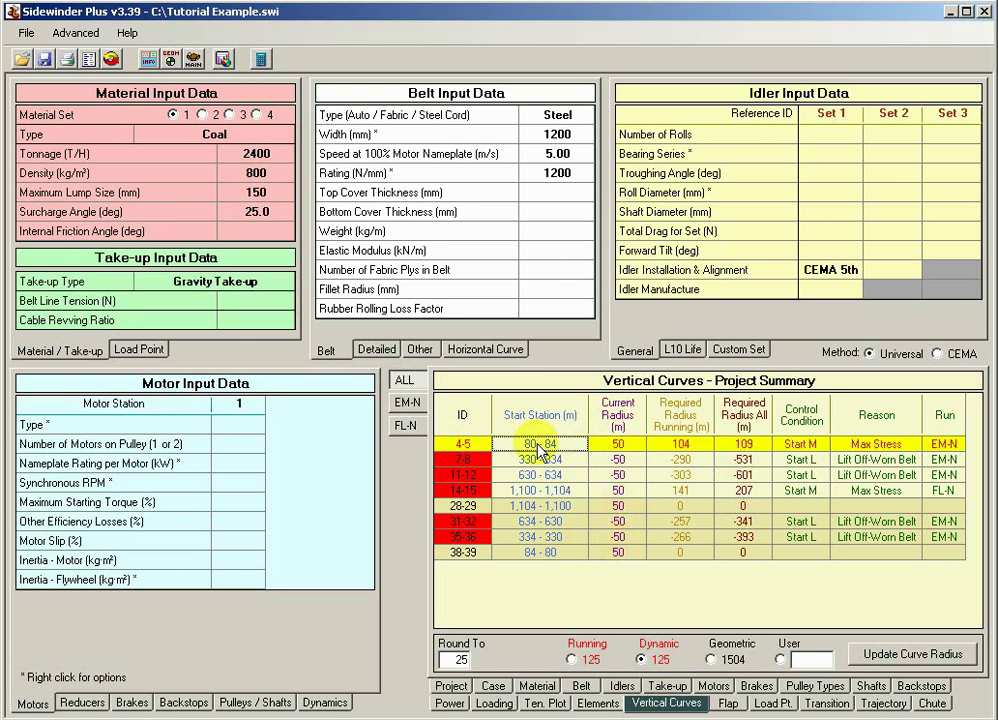
click(540, 553)
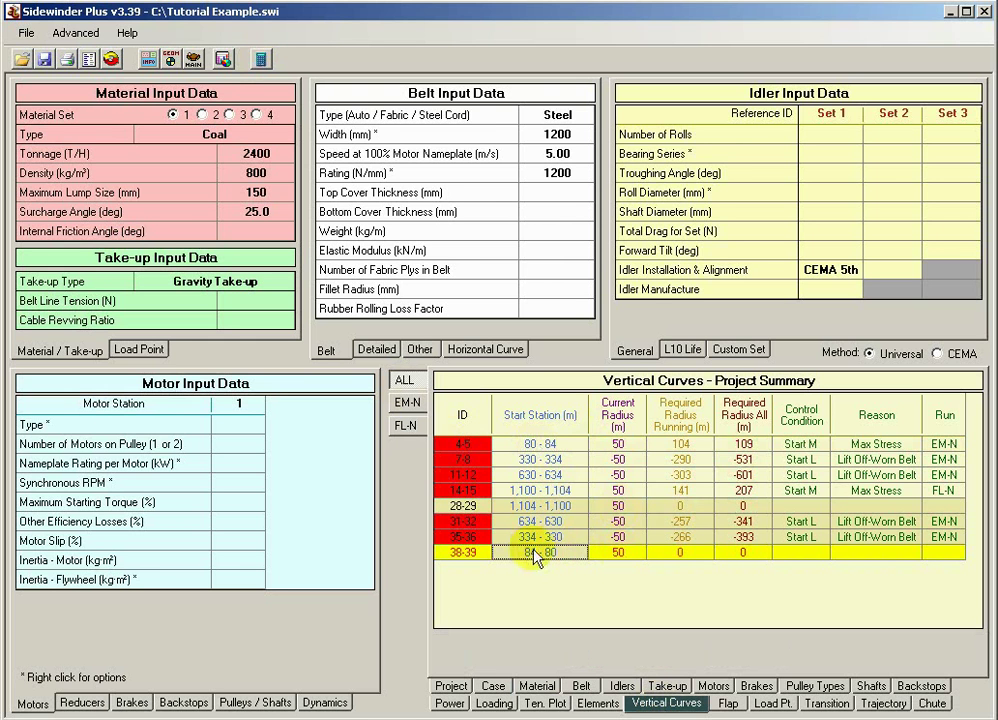
click(553, 463)
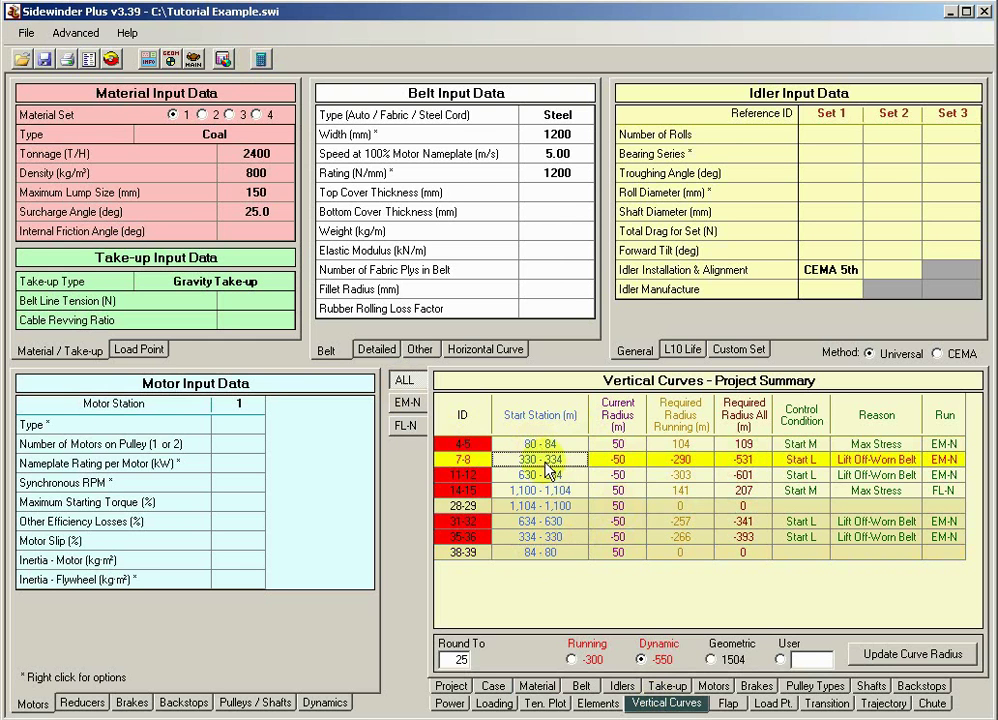
click(555, 536)
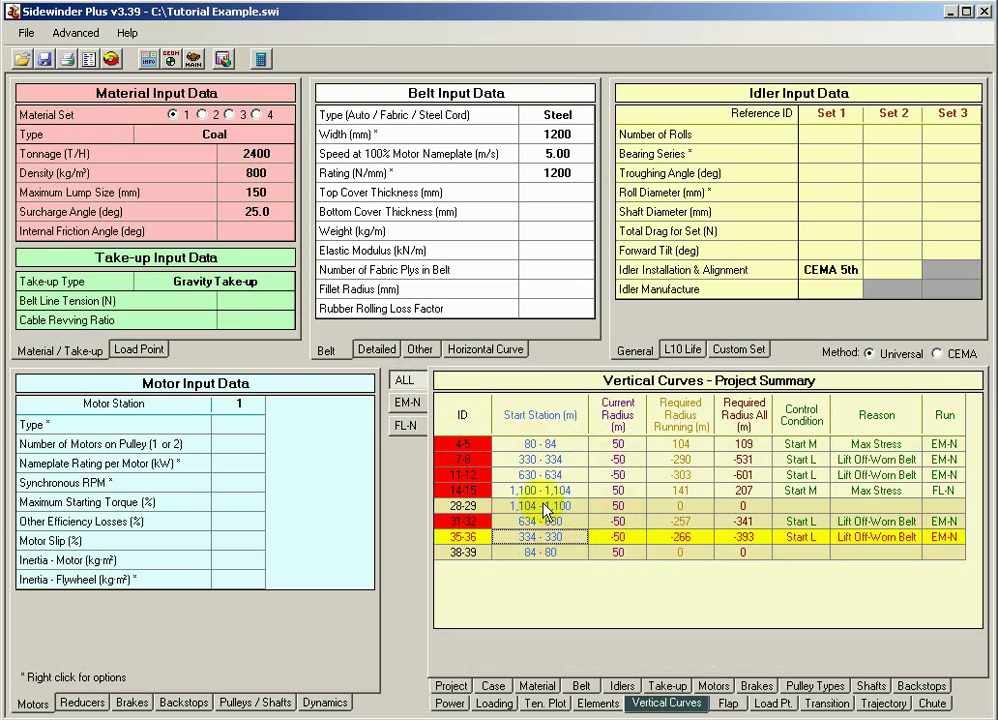
click(533, 474)
click(549, 506)
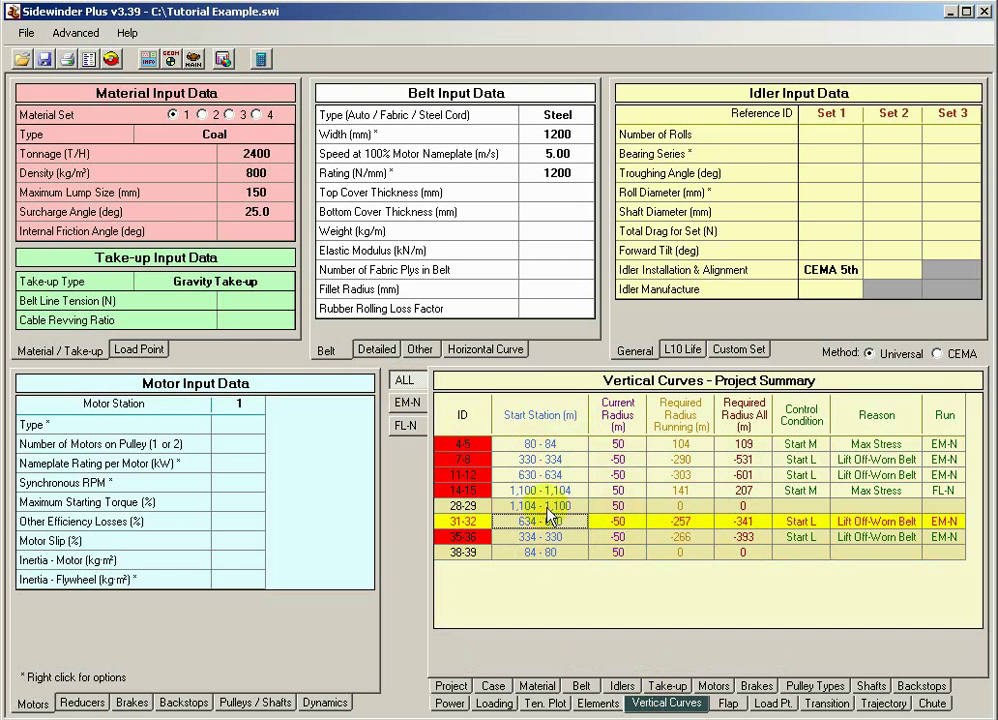
click(545, 493)
click(545, 506)
click(540, 494)
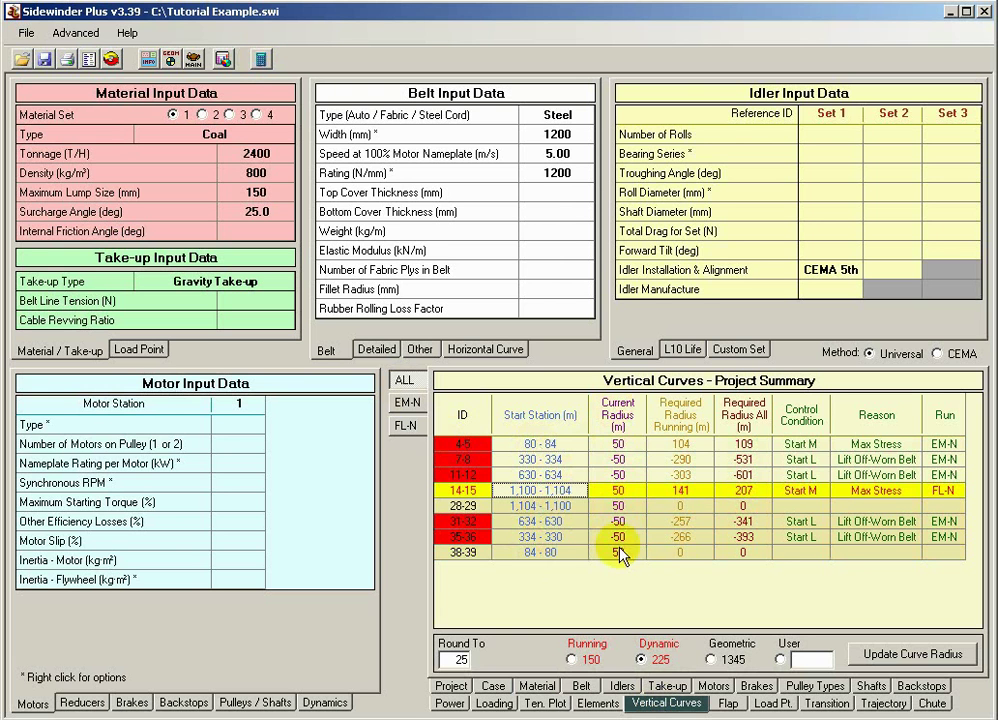
click(620, 448)
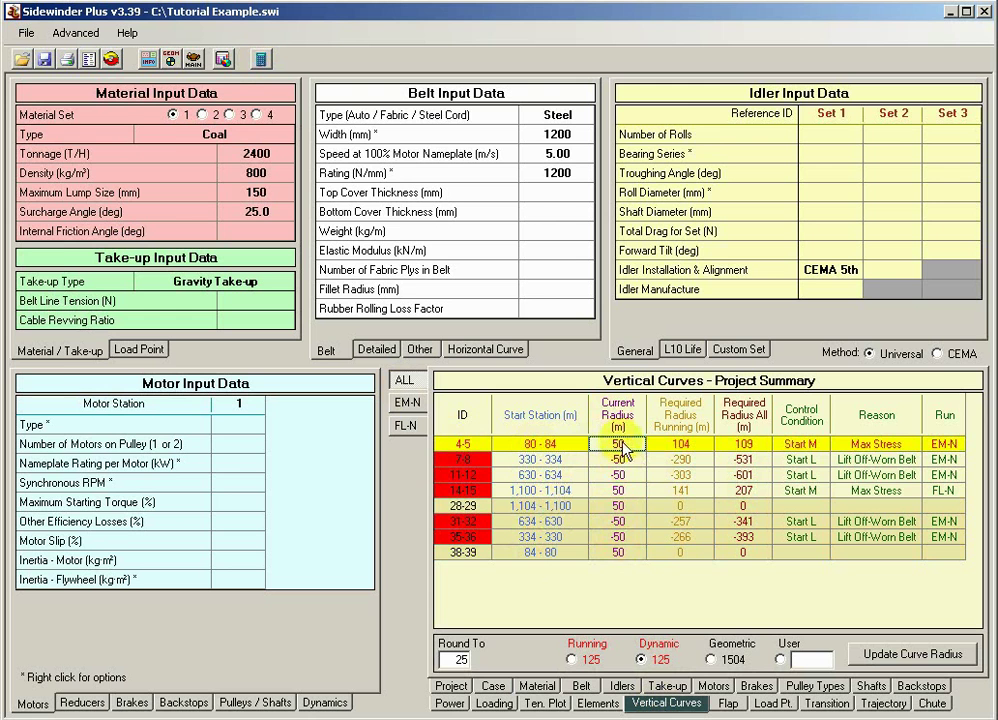
Step: Check the curve locations in the profile geometry and compare the vertical curve results for the Empty and Fully Loaded cases
click(171, 58)
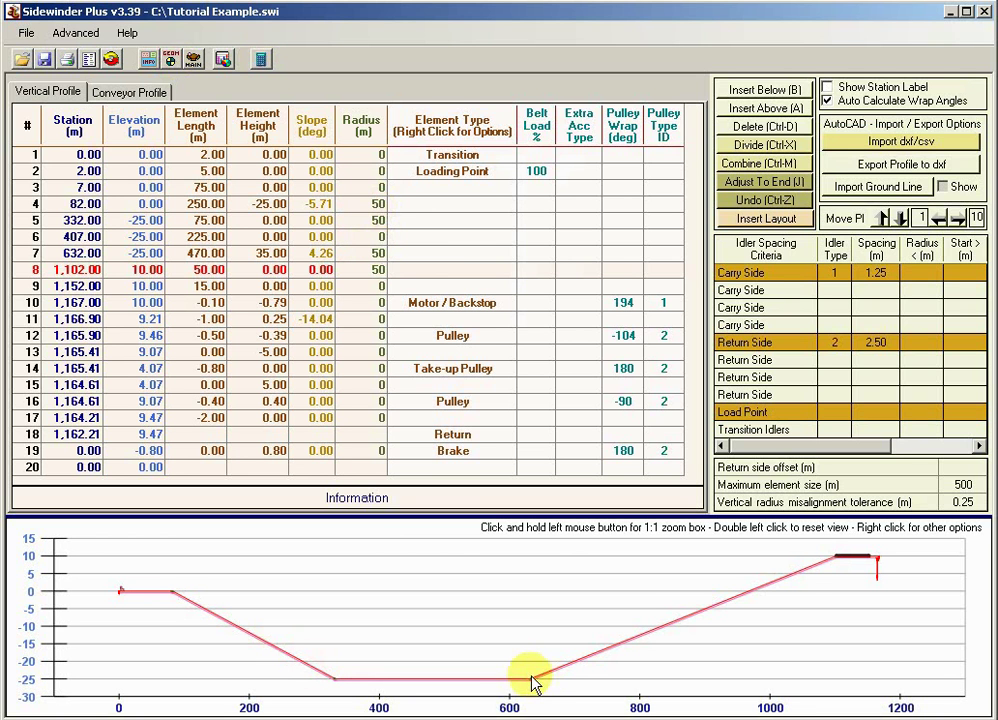
click(193, 59)
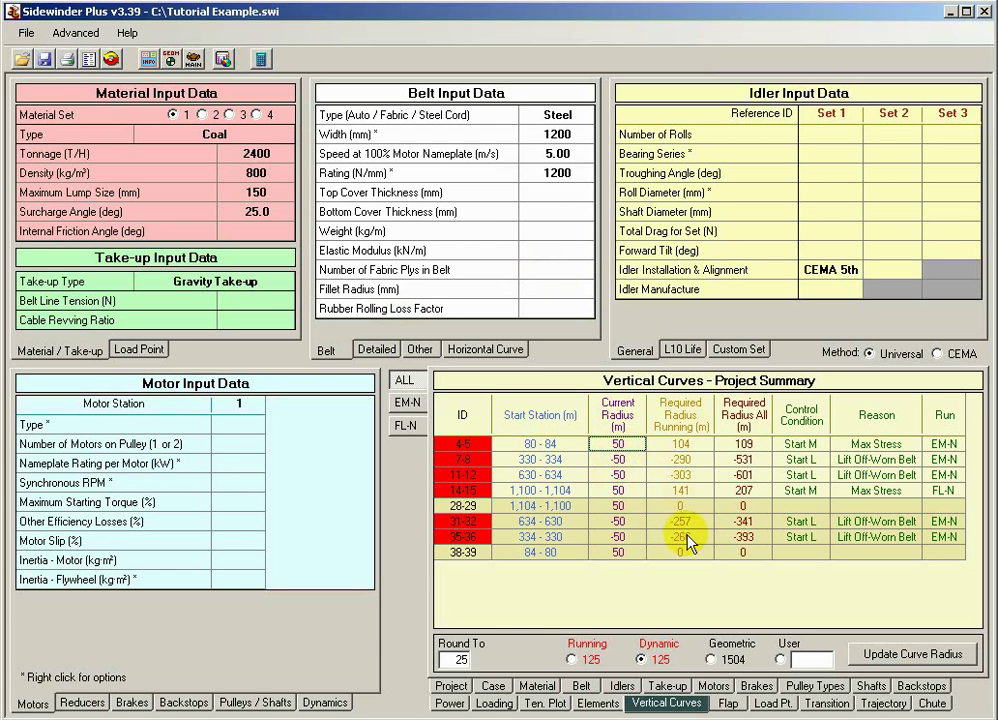
click(407, 402)
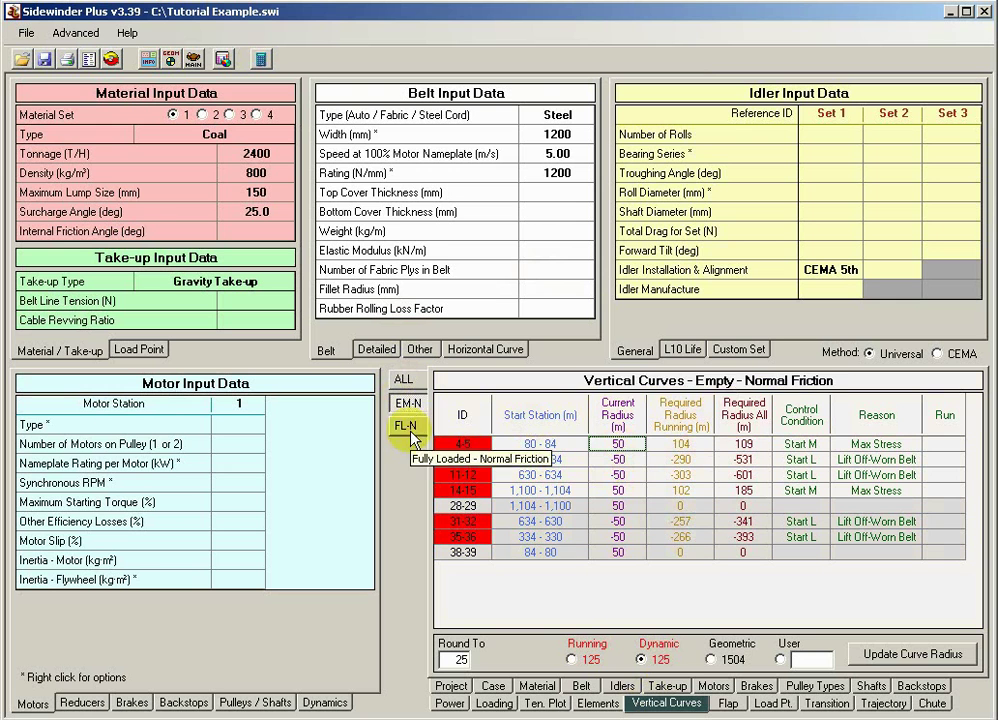
click(407, 424)
click(405, 405)
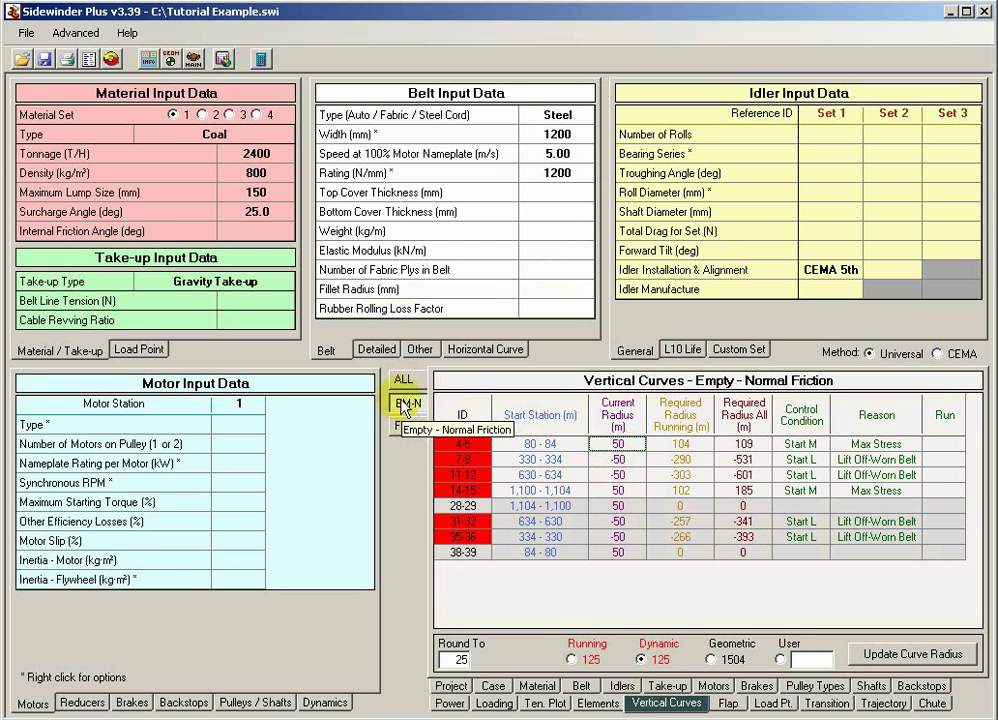
Step: Compare the Full and Empty vertical curve results, and examine curve 4-5's required radii, reason and controlling run in the project summary
click(414, 428)
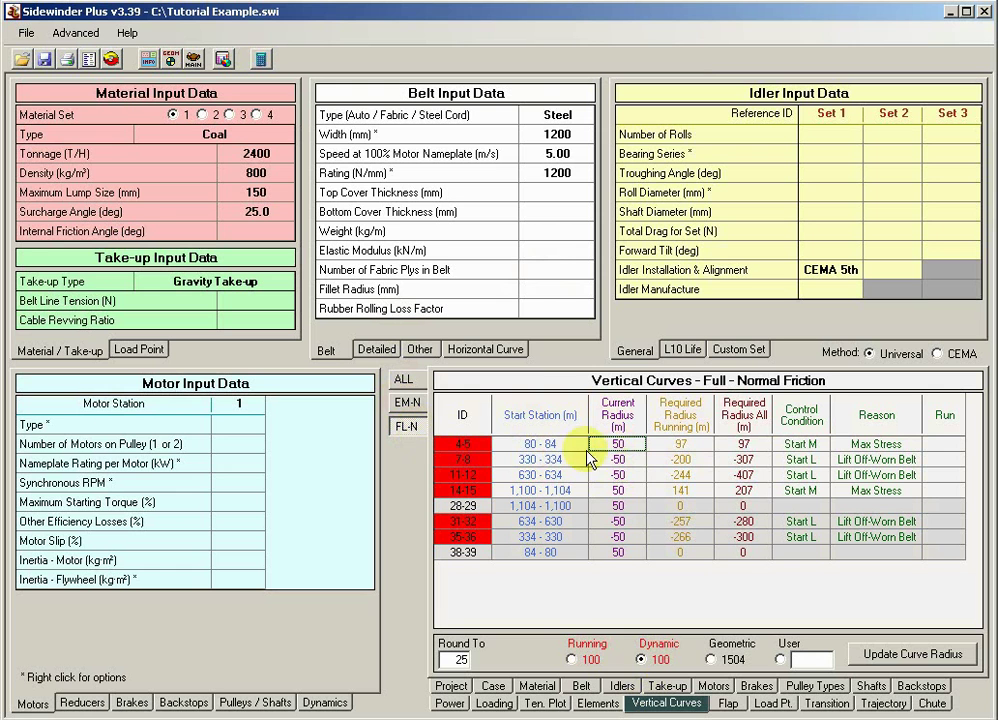
click(407, 402)
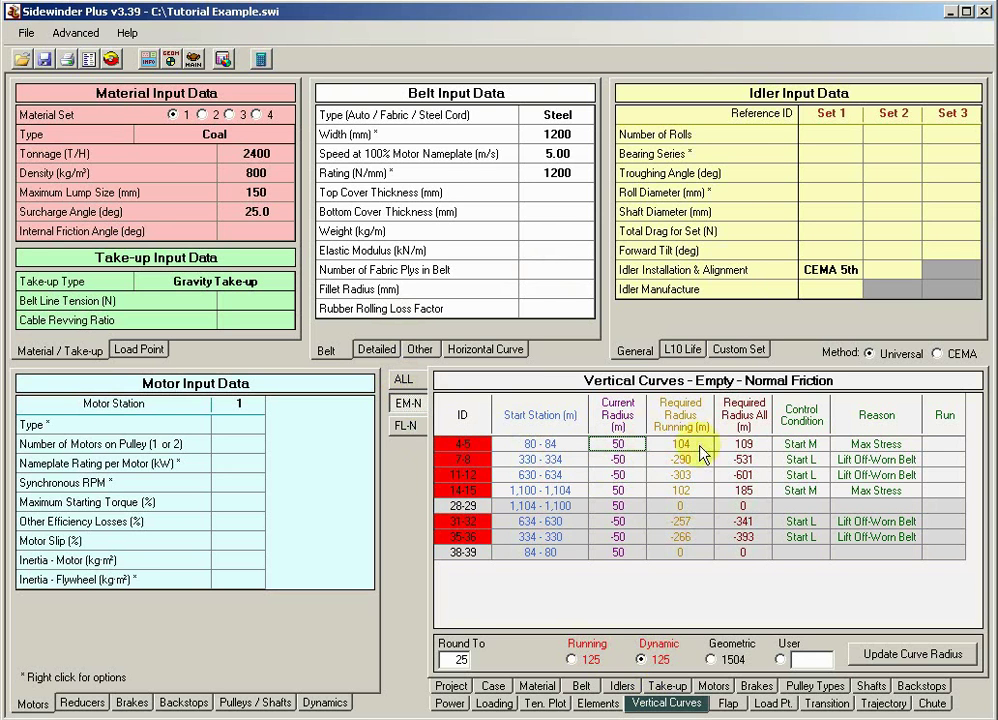
click(403, 380)
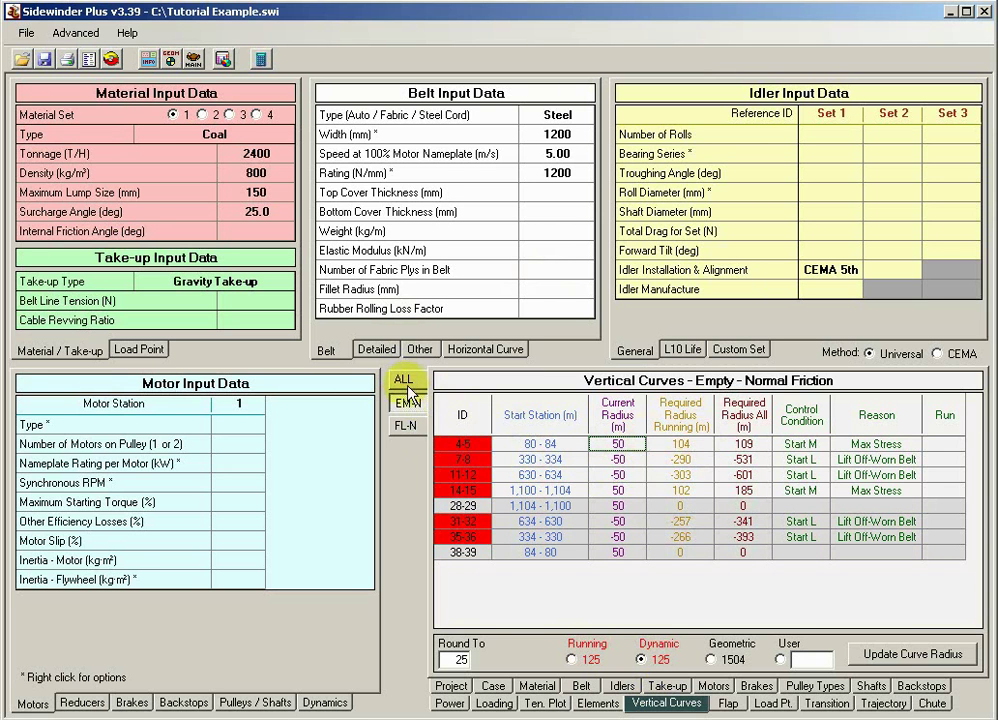
click(694, 447)
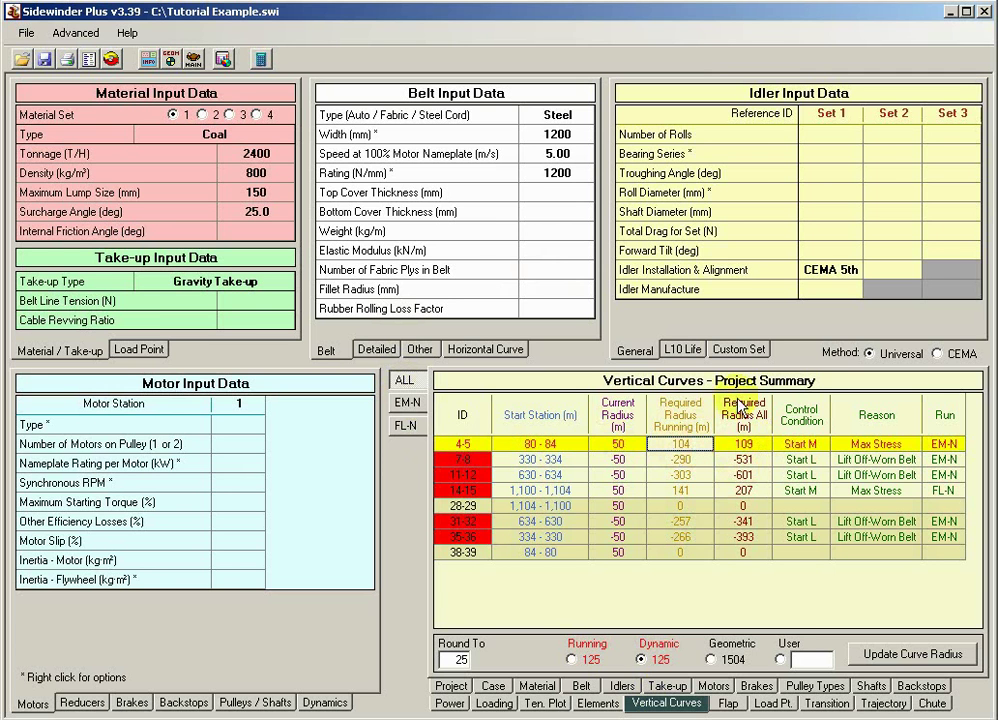
click(750, 446)
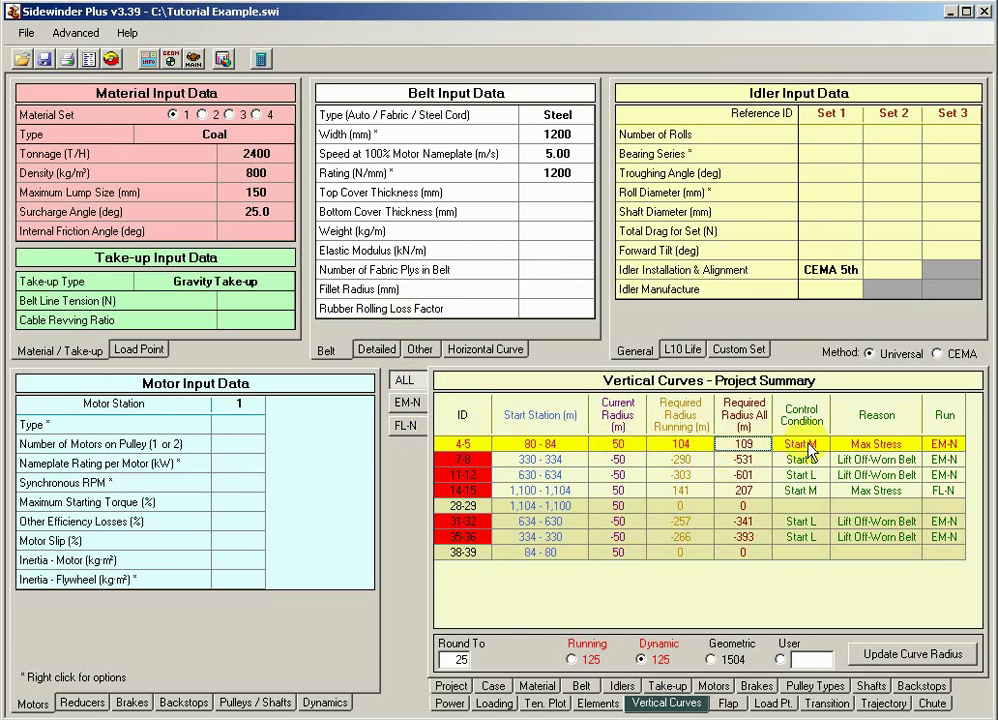
click(866, 447)
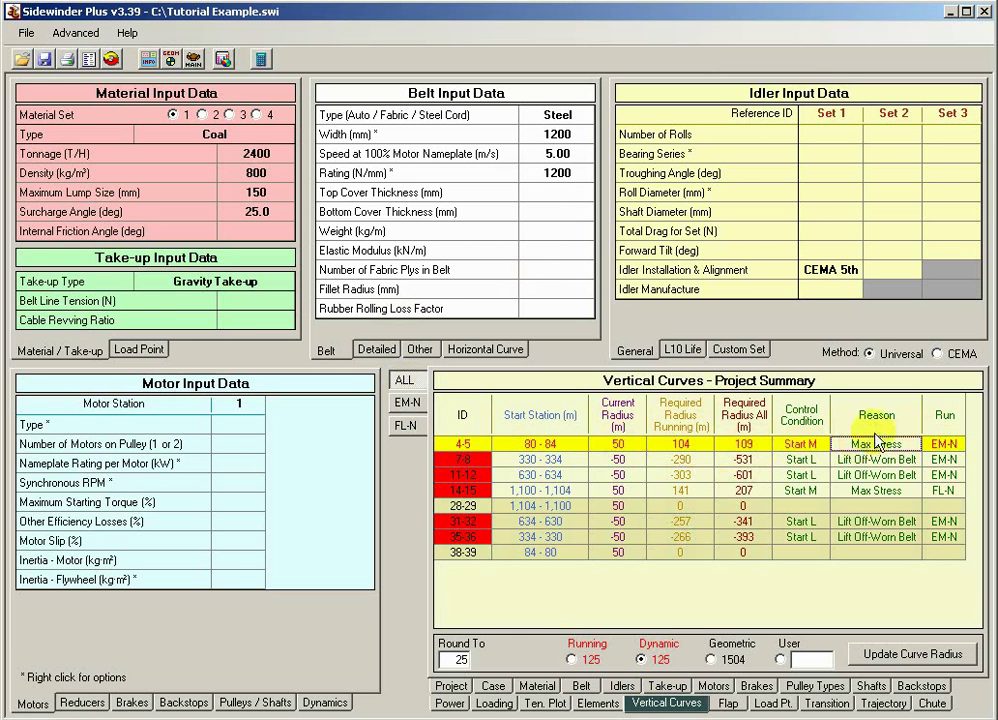
click(943, 446)
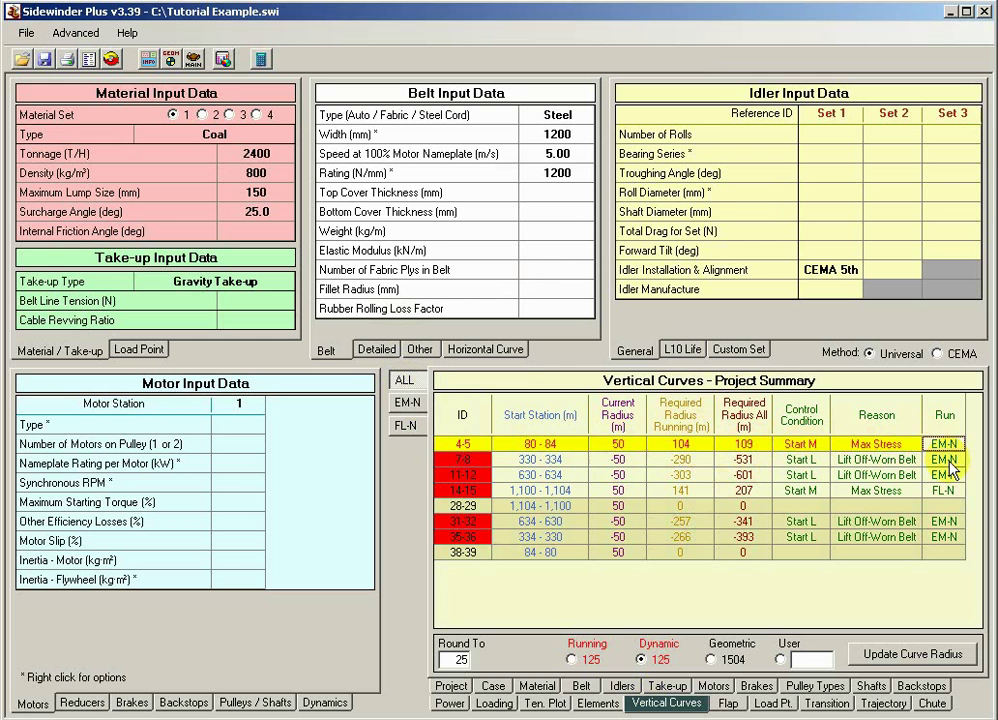
Step: Check the overall required radius of curve 4-5 in the Empty and Full cases against the project summary
click(408, 405)
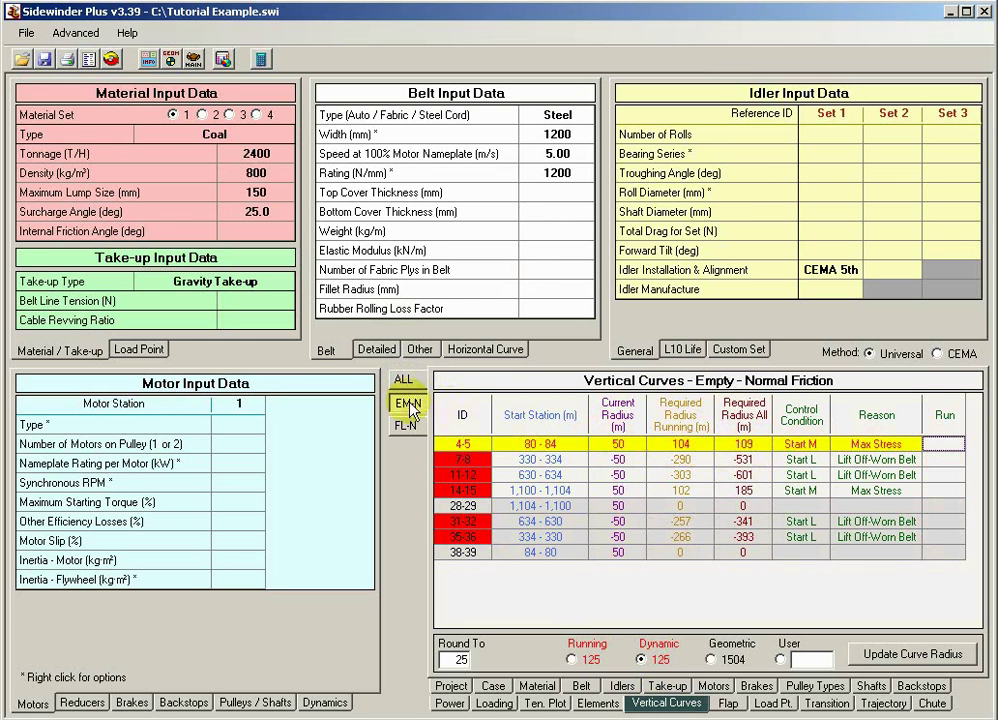
click(733, 449)
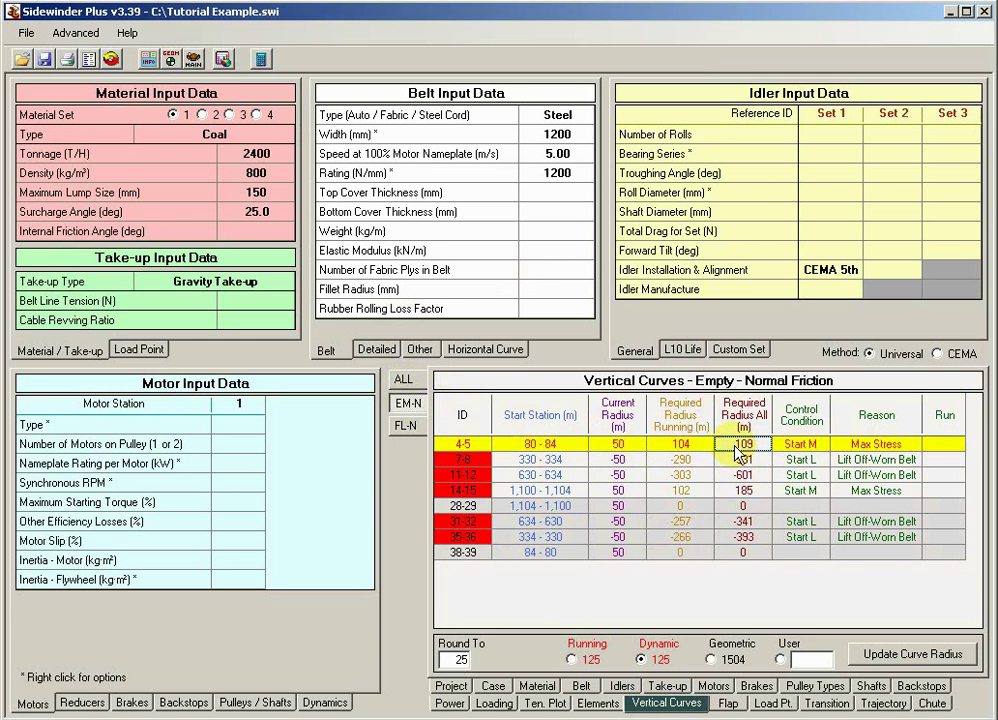
click(406, 424)
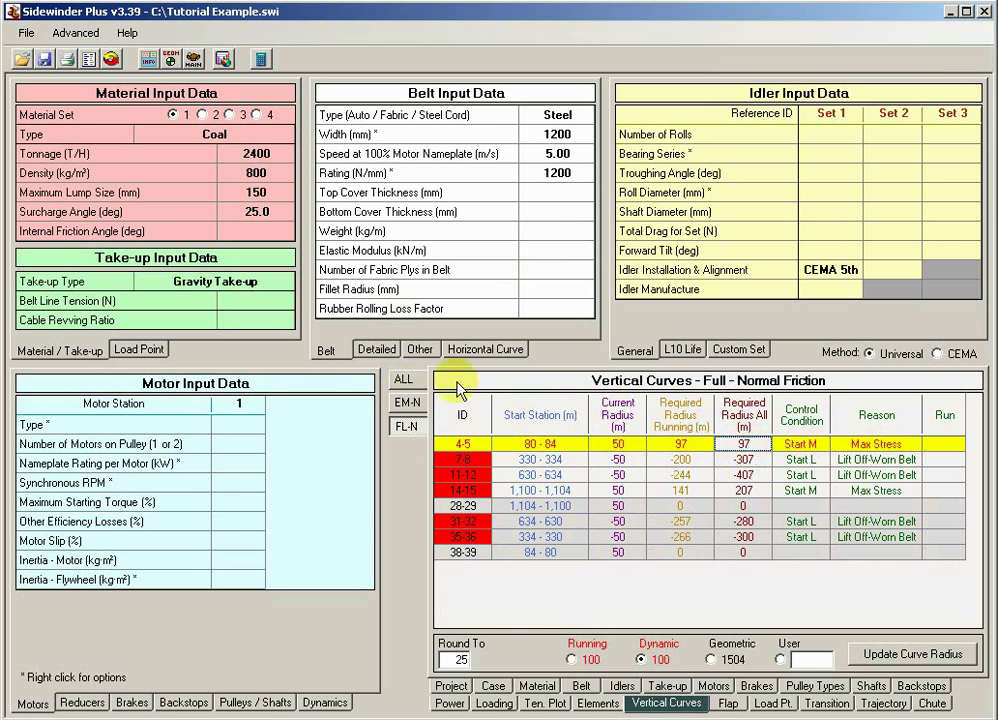
click(403, 380)
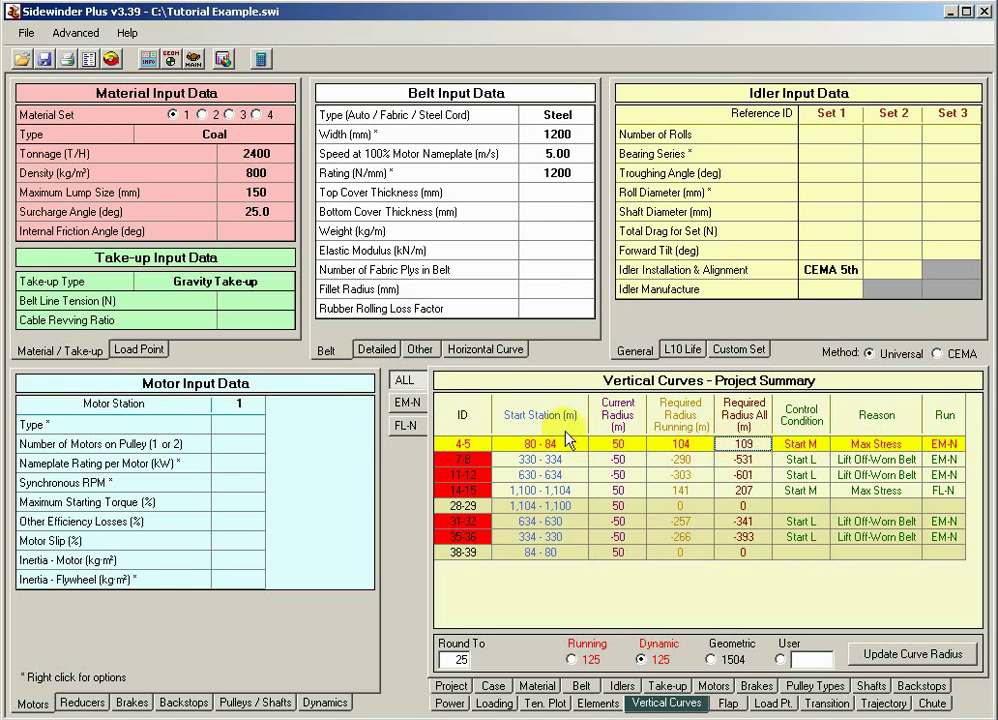
Step: Set the radius of element 4 to 120 m in the vertical profile geometry
click(171, 59)
click(362, 205)
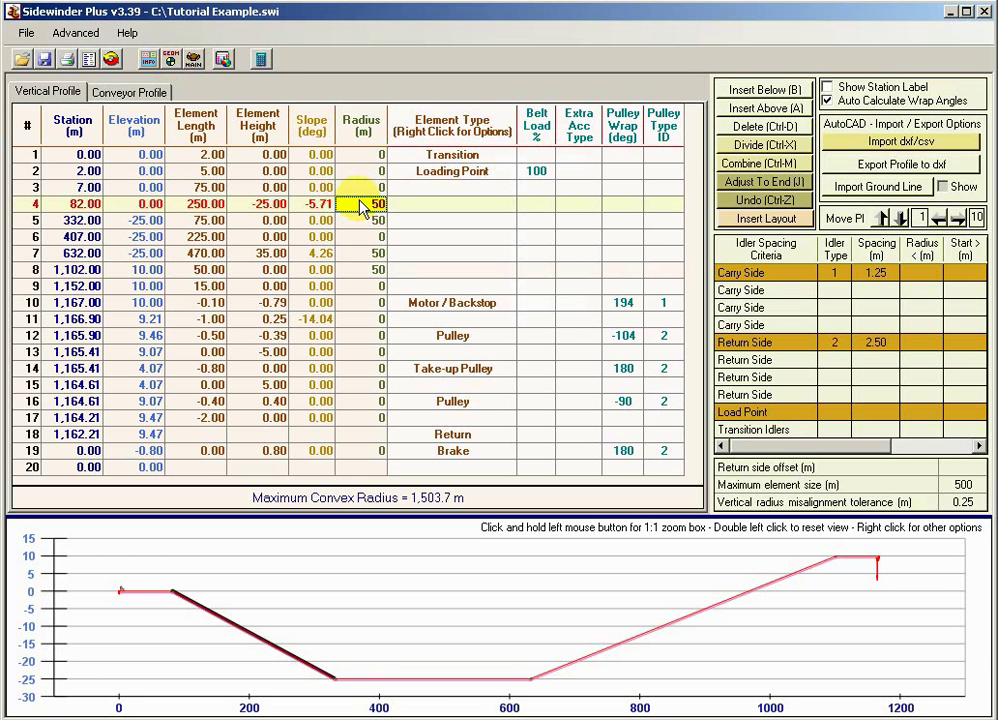
text(20)
key(Return)
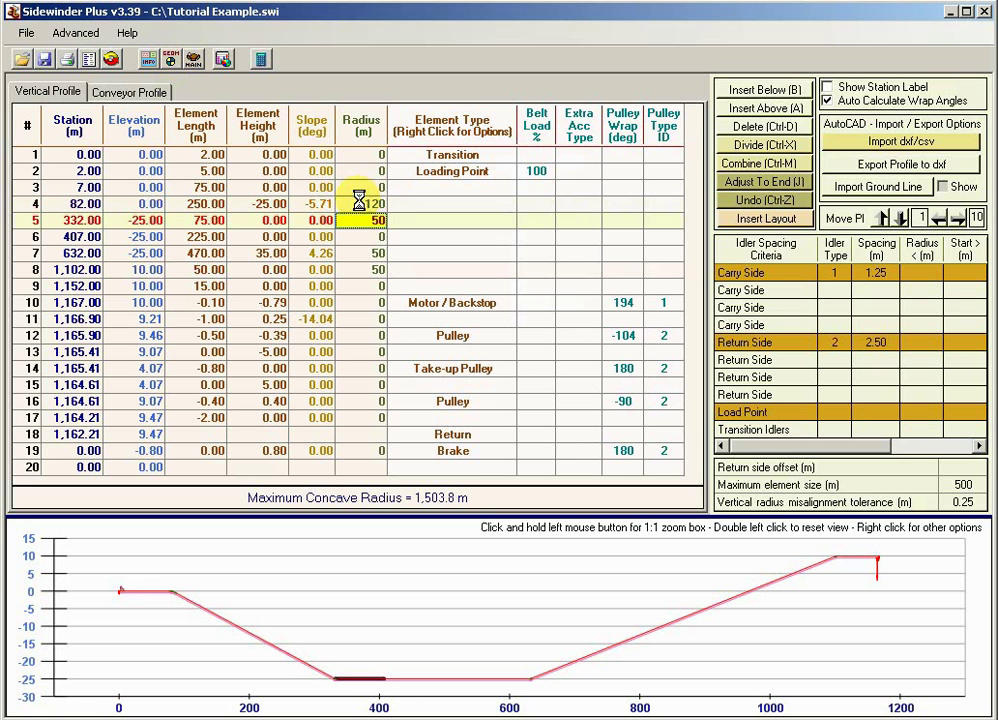
click(359, 201)
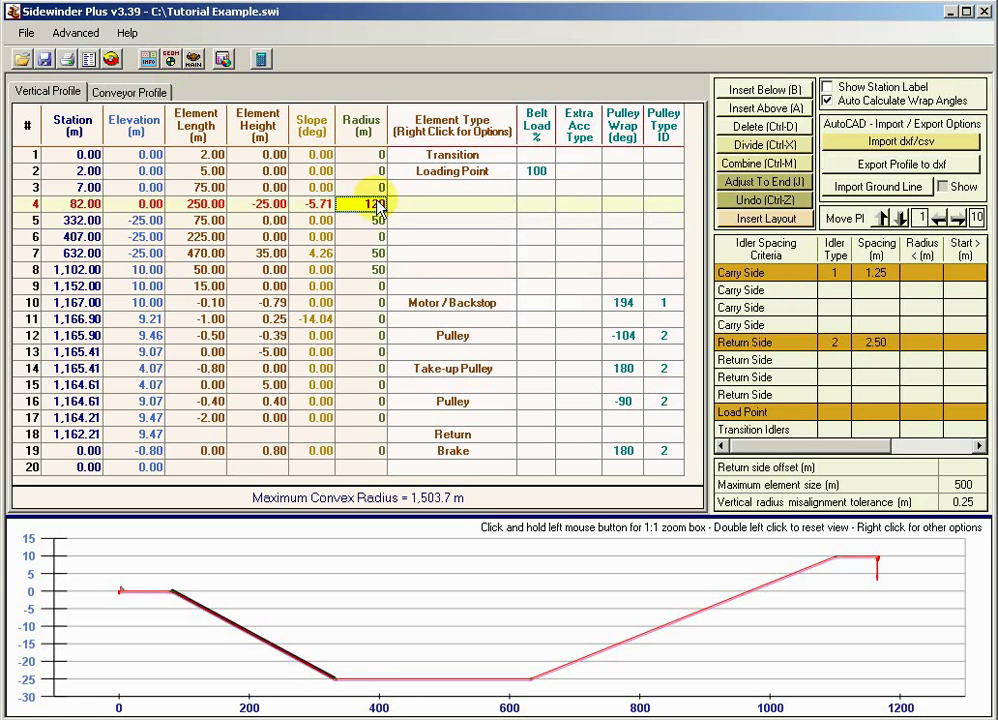
Step: Examine the required radii of curve 7-8 in the summary and the corresponding radius of element 5 in the geometry
click(193, 60)
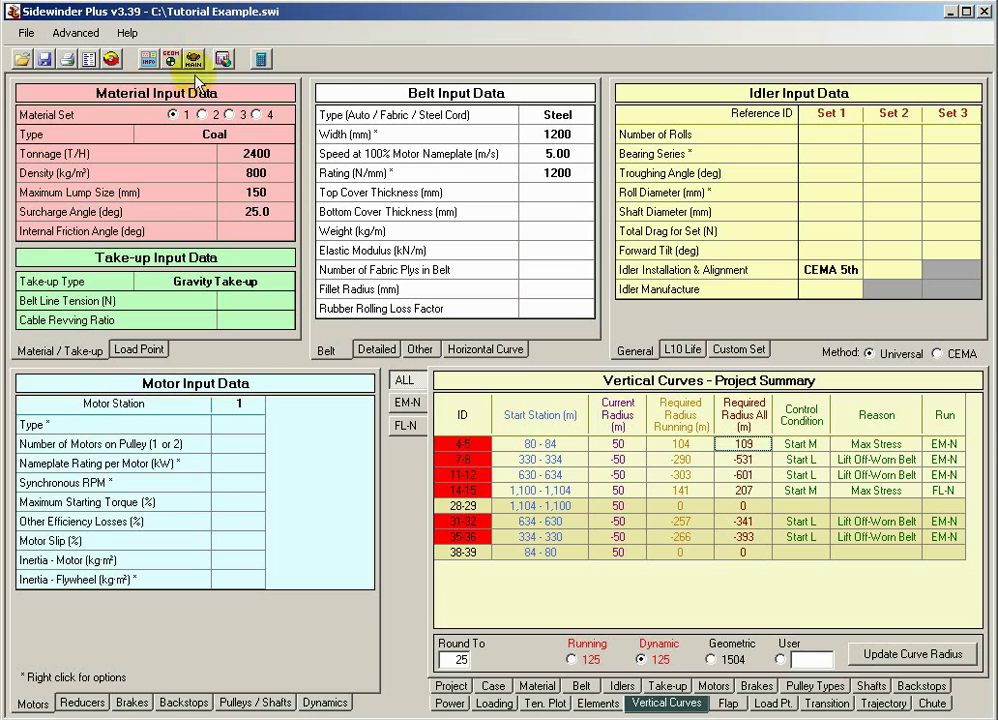
click(671, 463)
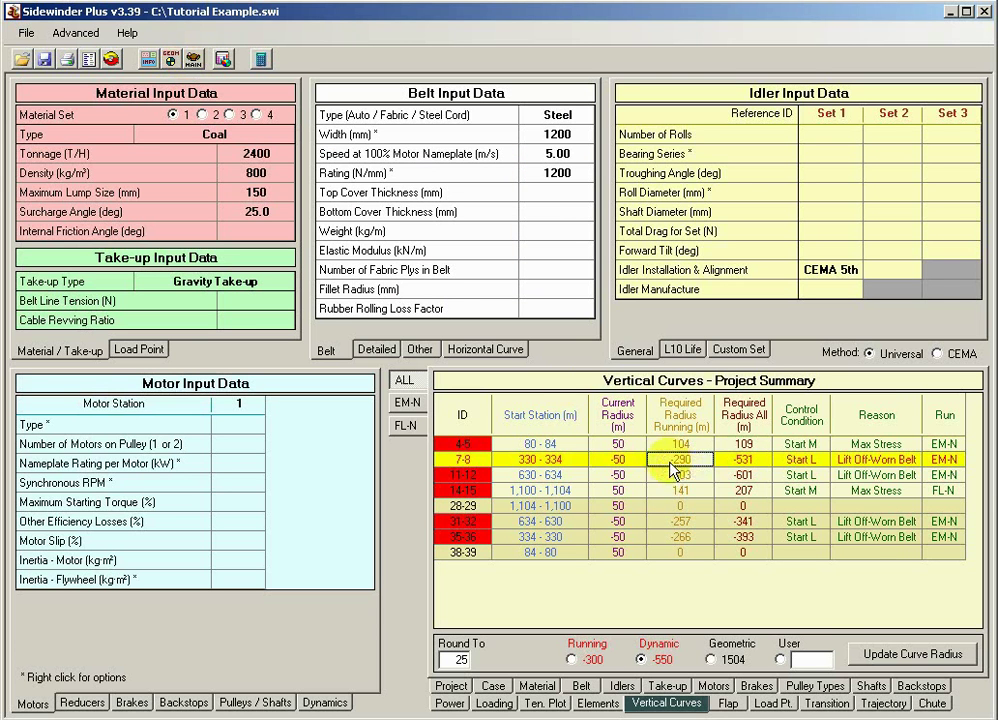
click(745, 460)
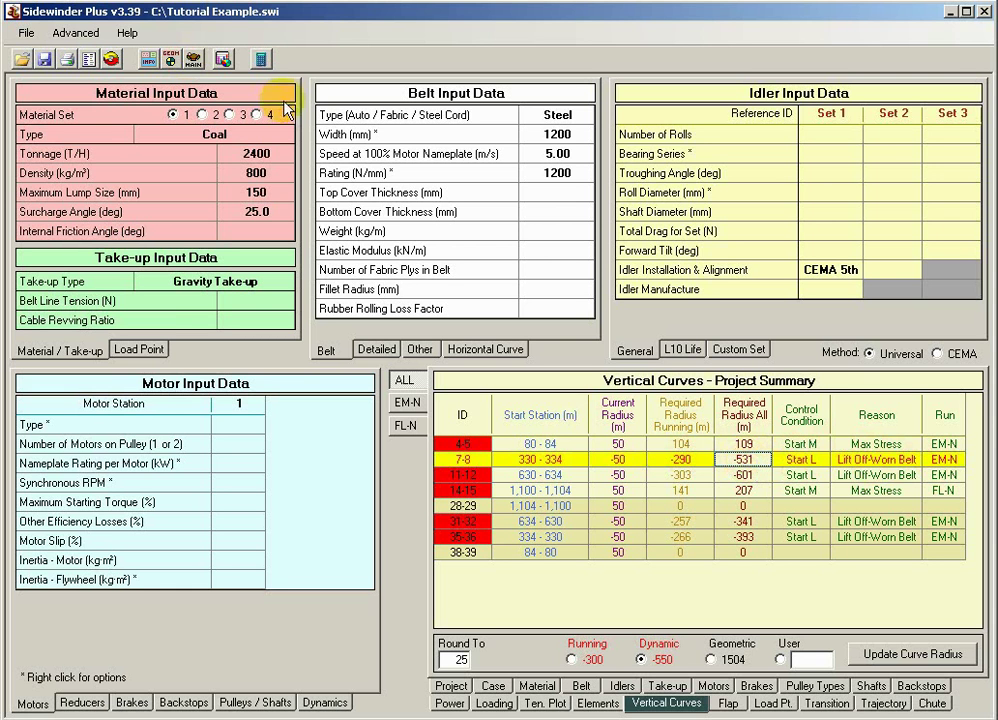
click(170, 59)
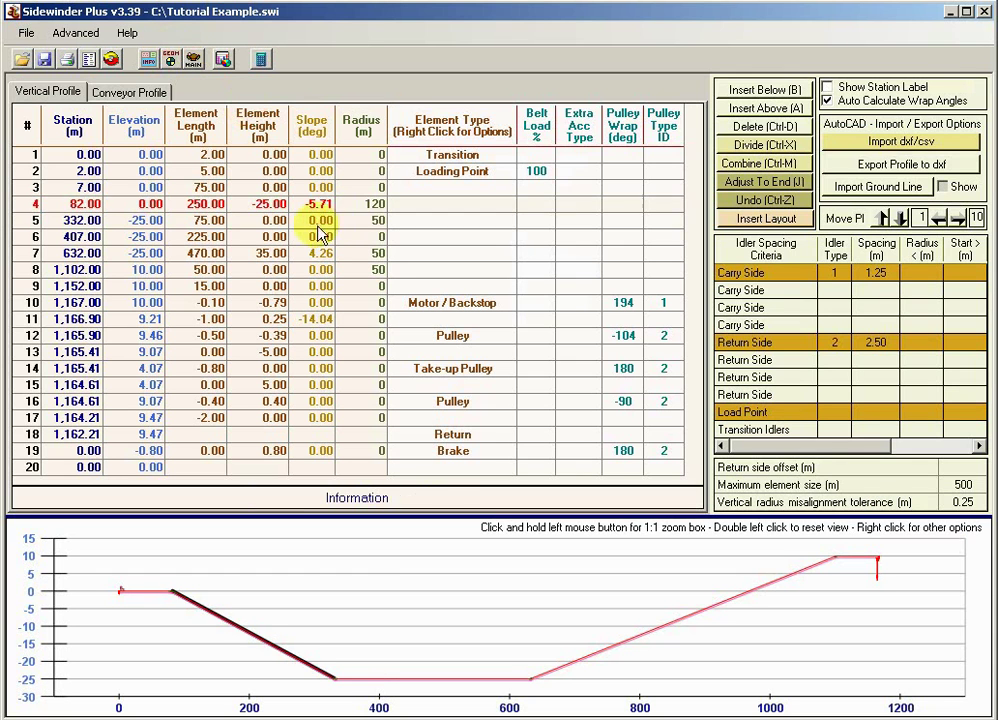
click(364, 224)
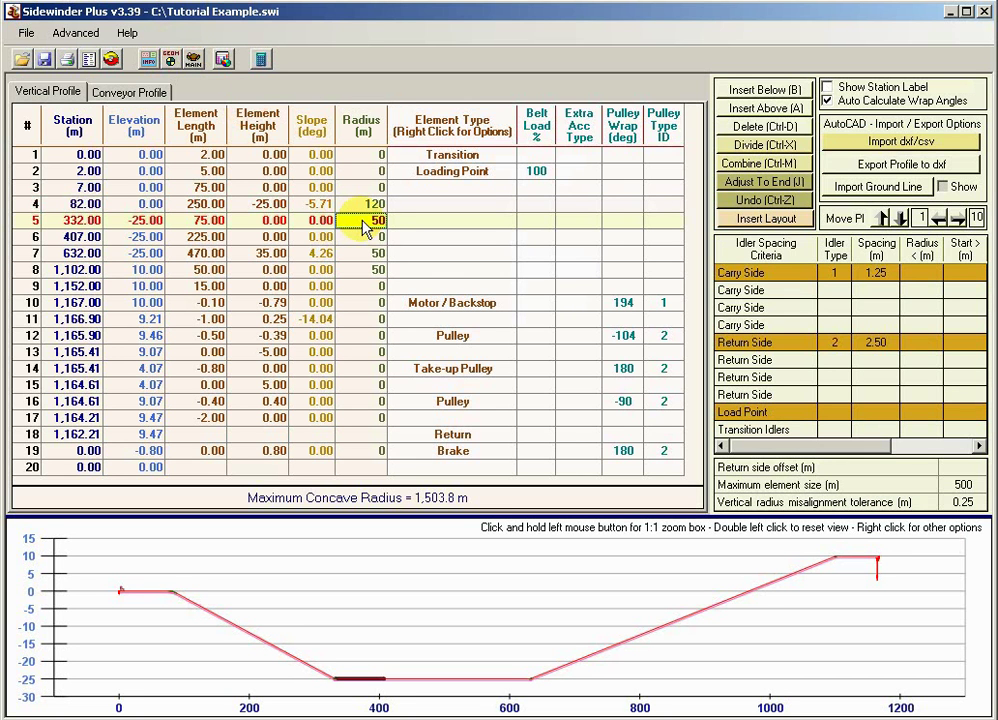
click(364, 226)
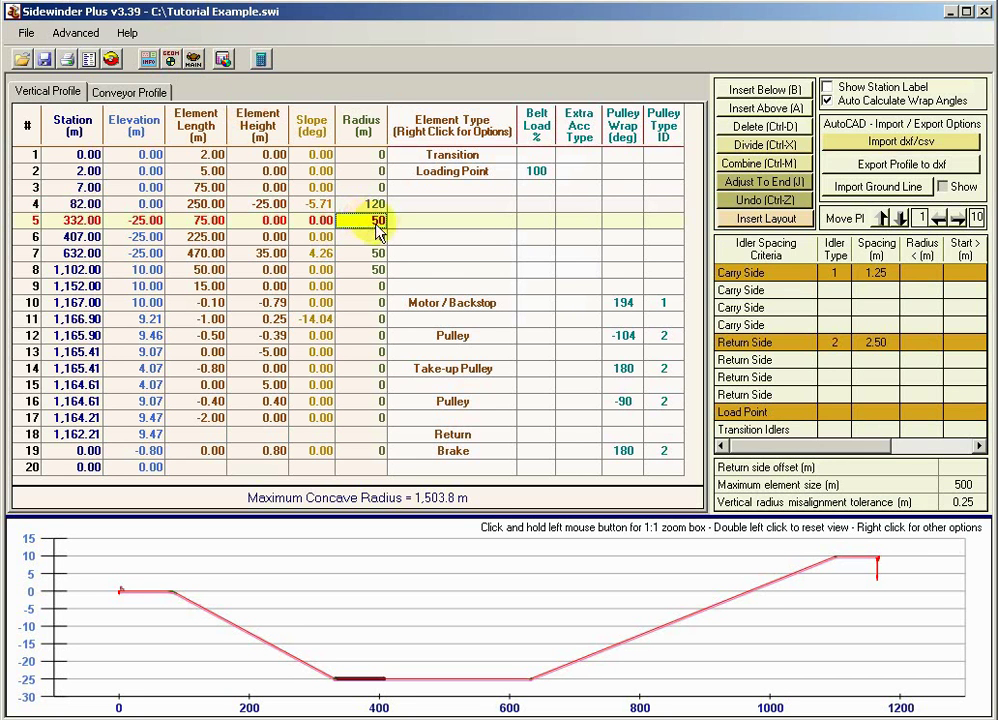
click(195, 60)
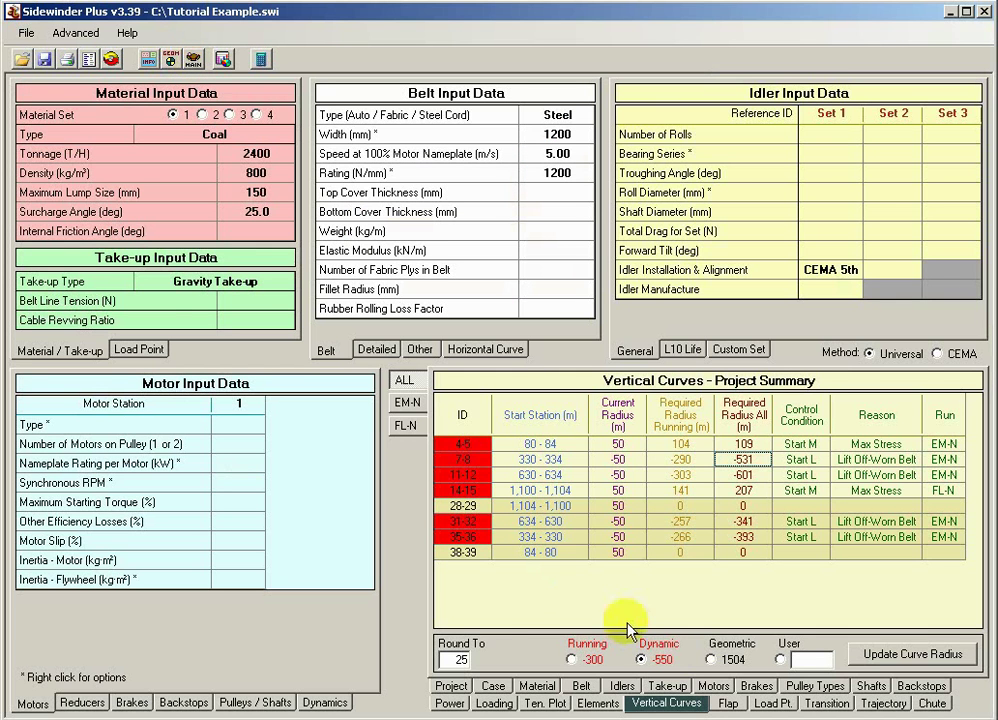
Step: Compare the rounded Running and Dynamic radius suggestions for curves 4-5, 7-8 and 11-12 in the project summary
click(741, 447)
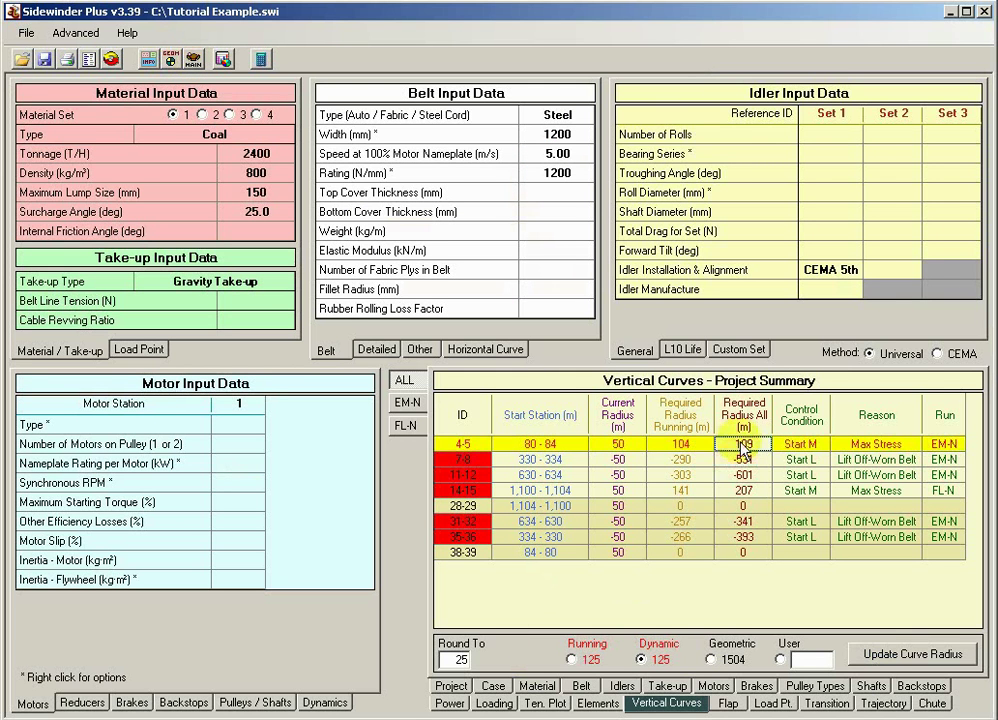
click(741, 460)
click(741, 475)
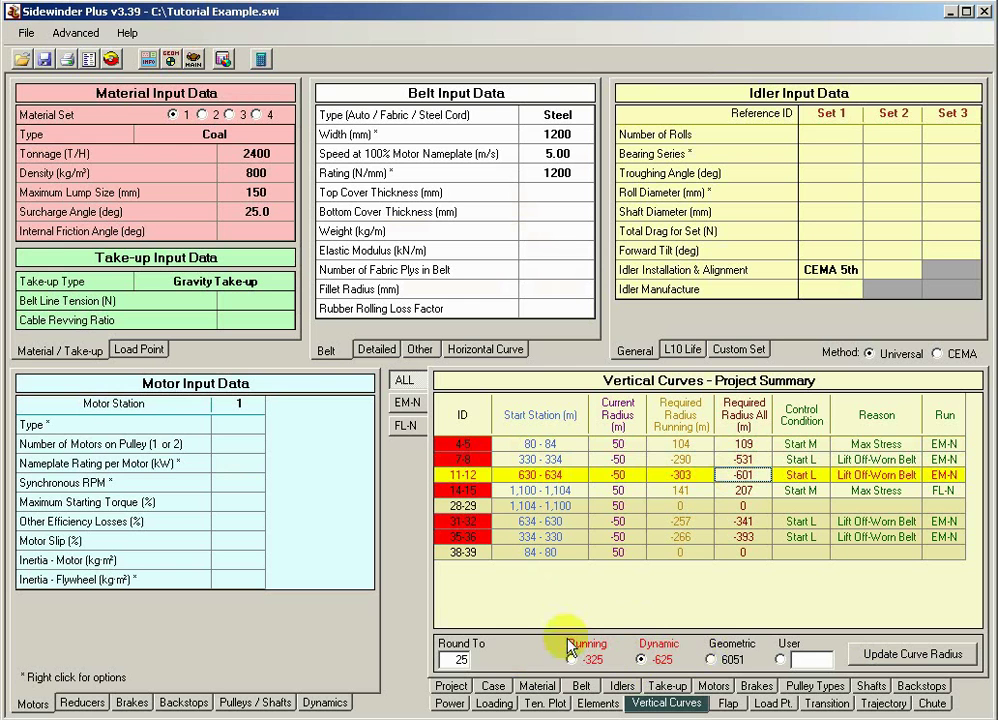
click(741, 460)
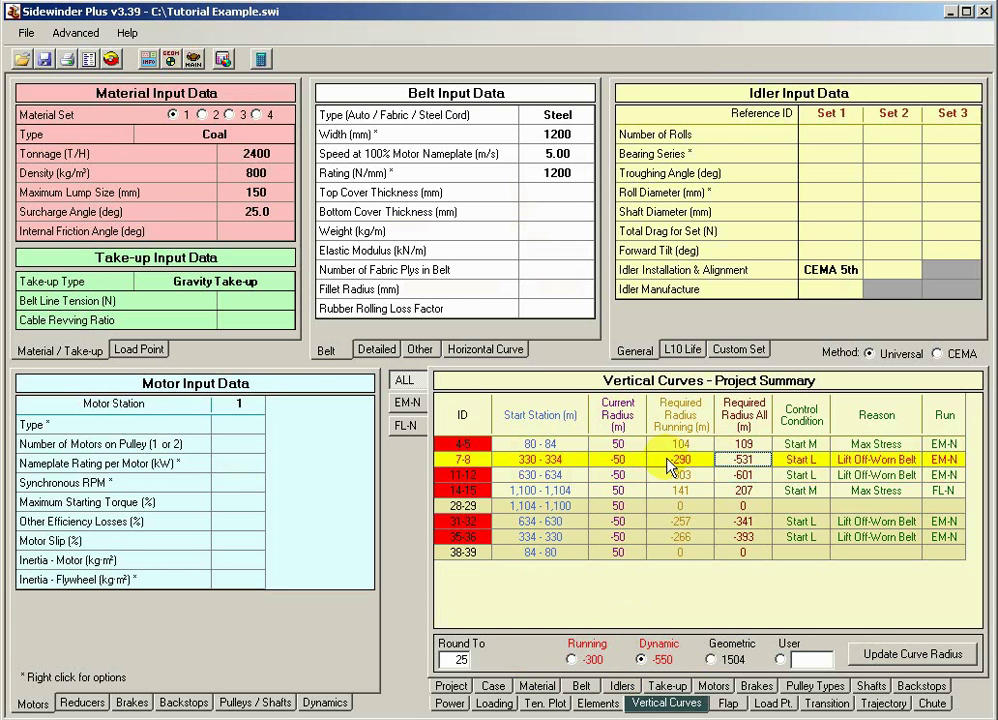
Step: Update the radius of curve 7-8 with the rounded Dynamic value of 550 m
click(572, 660)
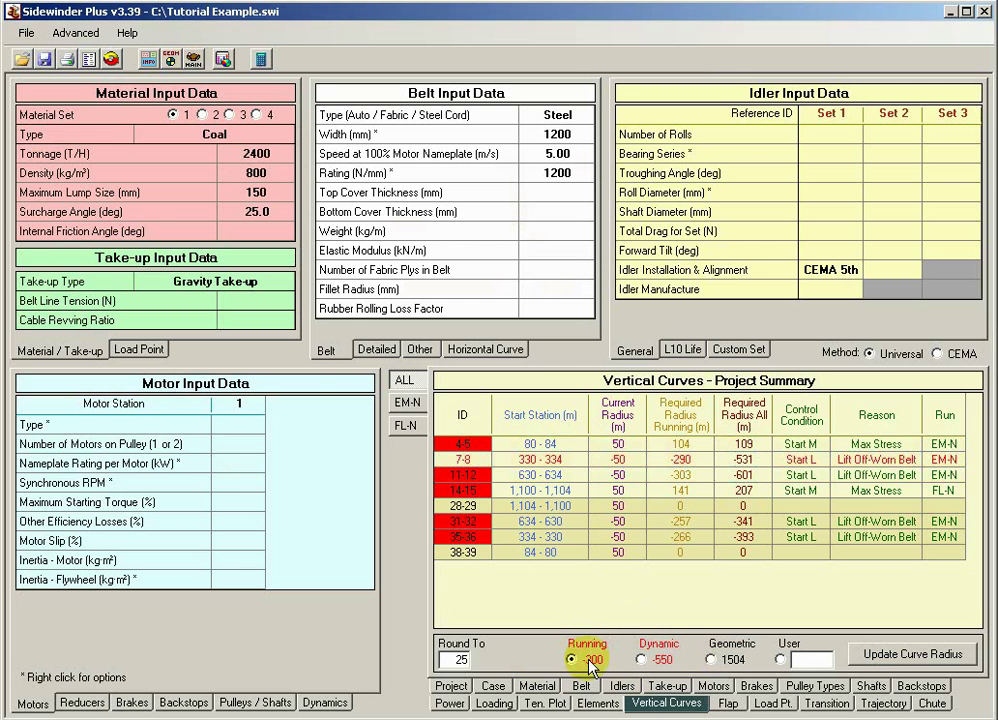
click(641, 660)
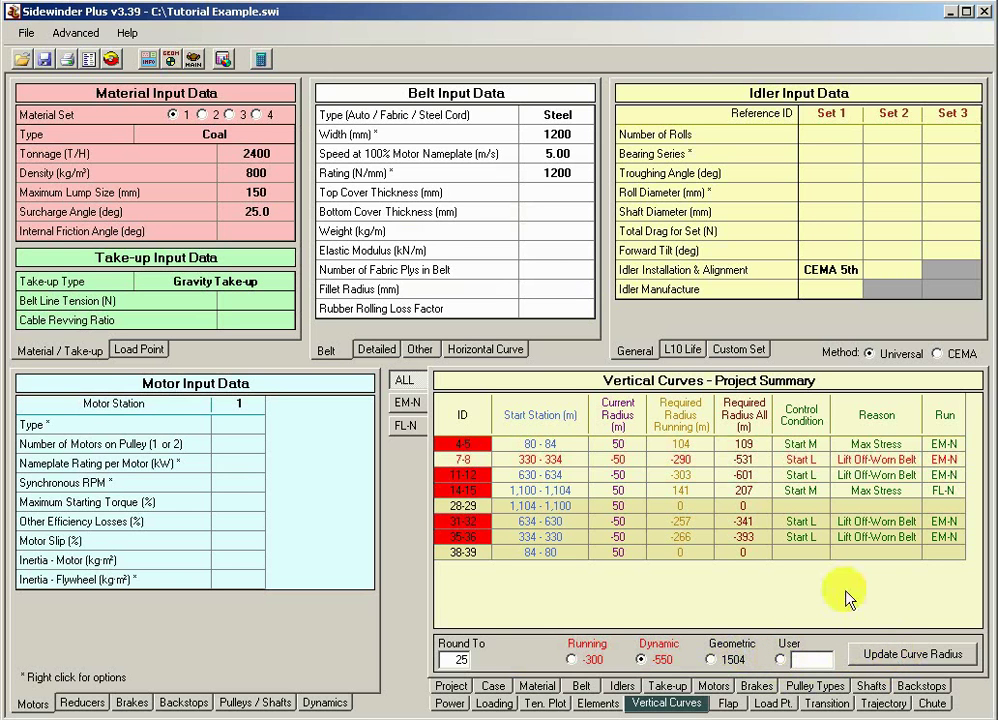
click(687, 462)
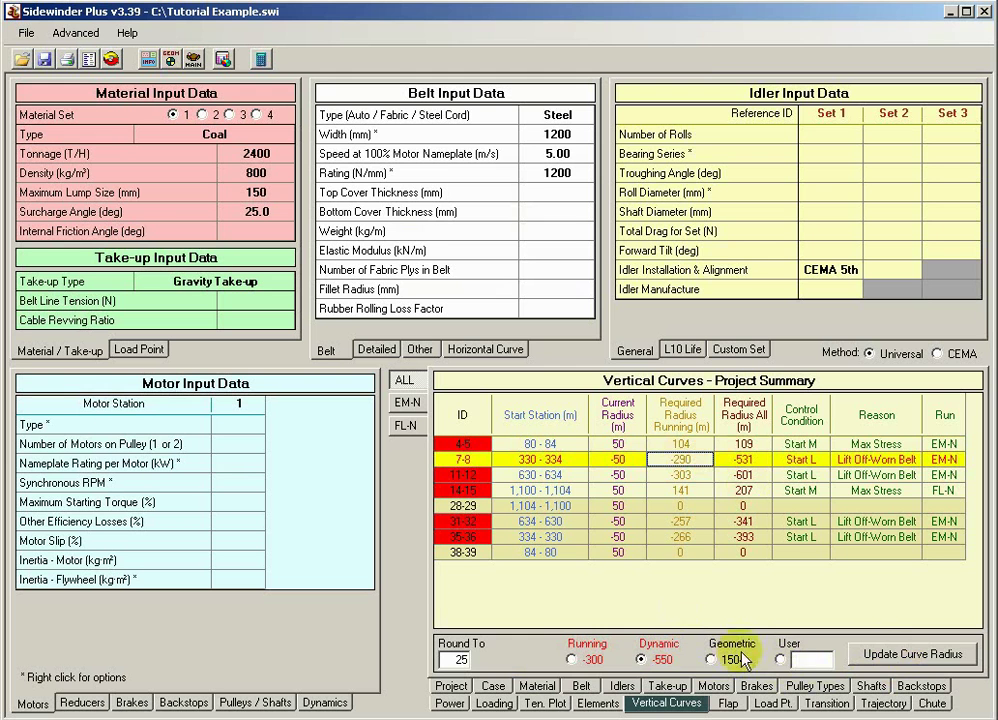
click(895, 654)
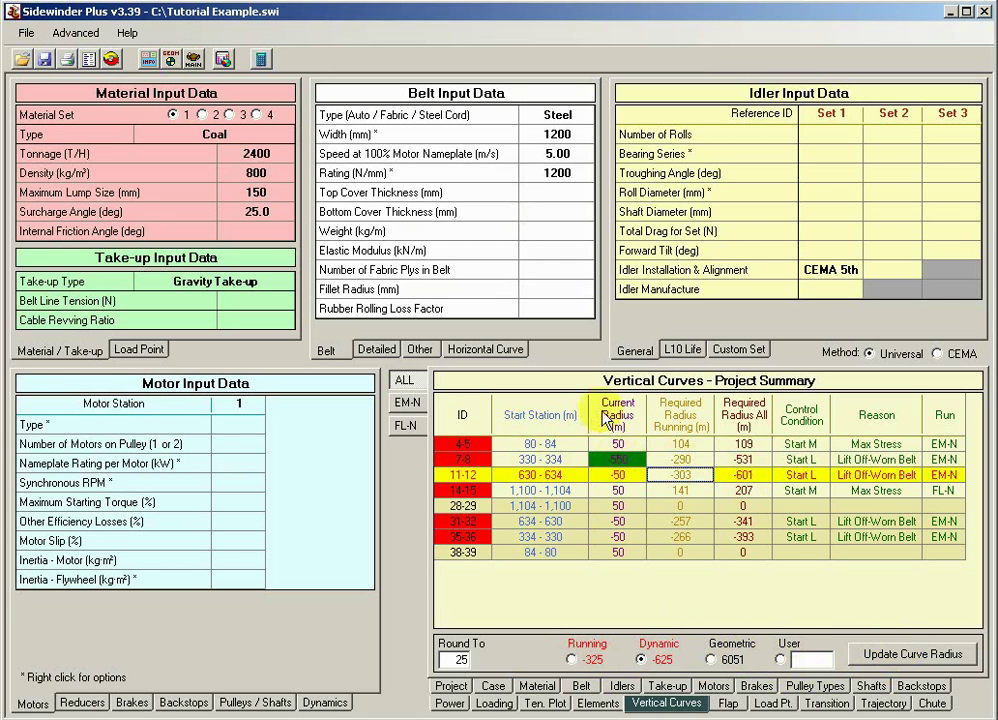
Step: Check in the vertical profile geometry that the radius of element 5 matches the updated curve radius
click(176, 56)
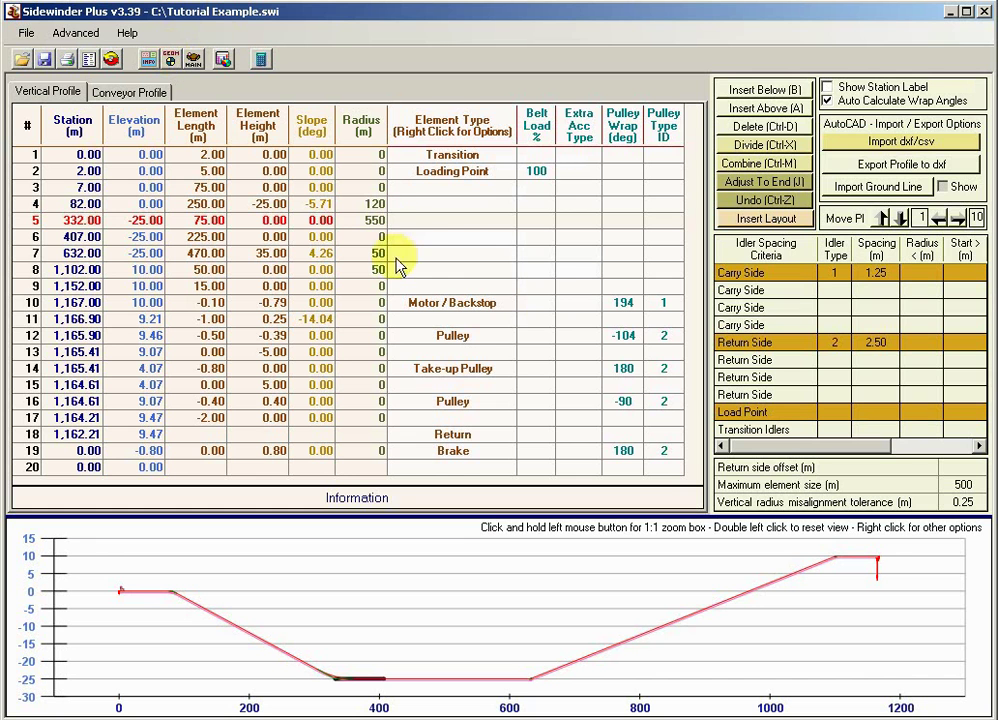
click(376, 222)
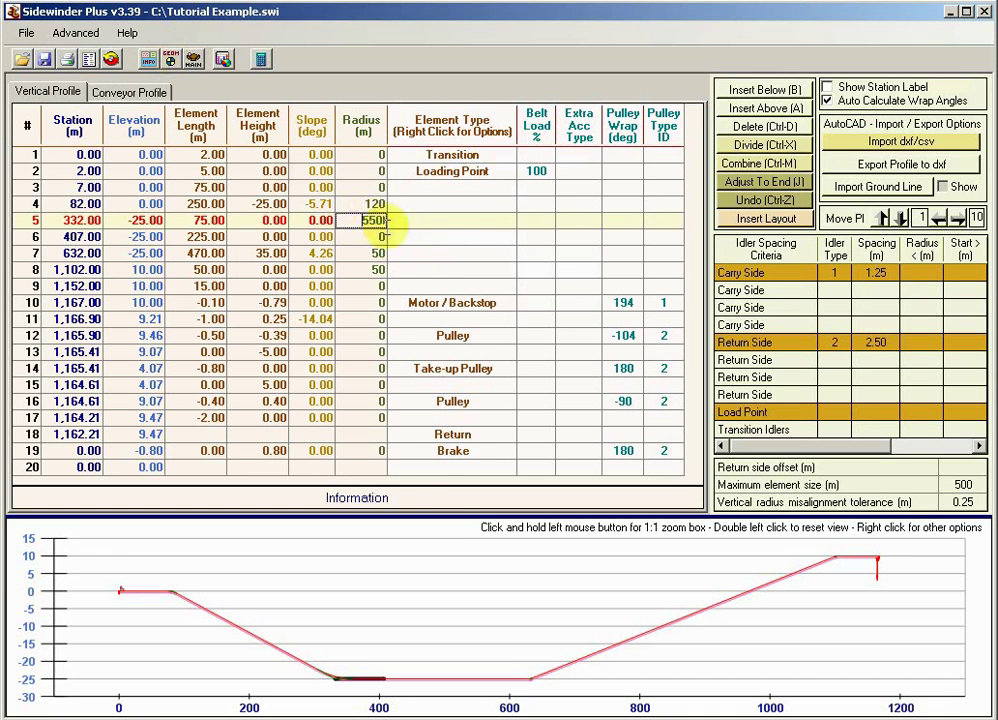
click(378, 237)
click(375, 223)
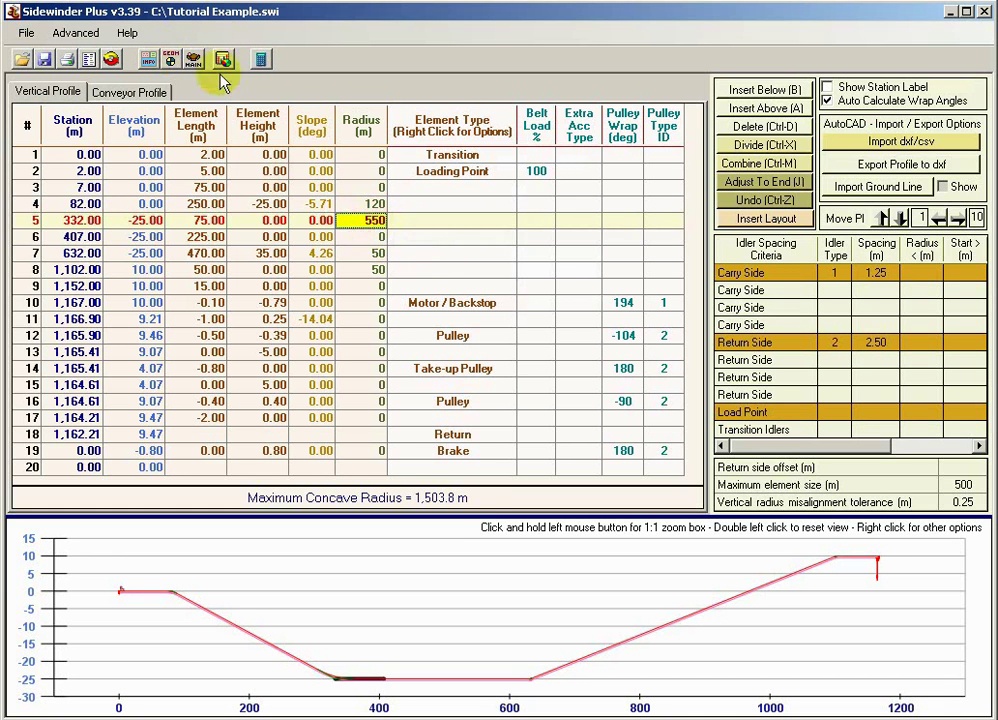
Step: Update the radius of curve 11-12 in the vertical curves summary with a User value of 632 m
click(193, 59)
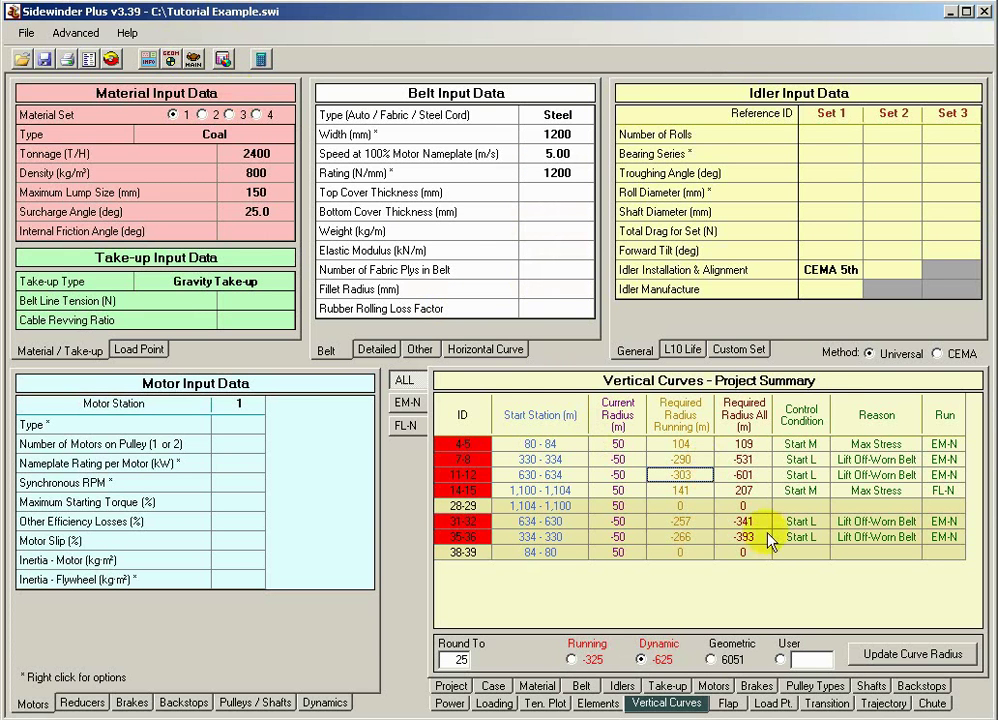
click(728, 477)
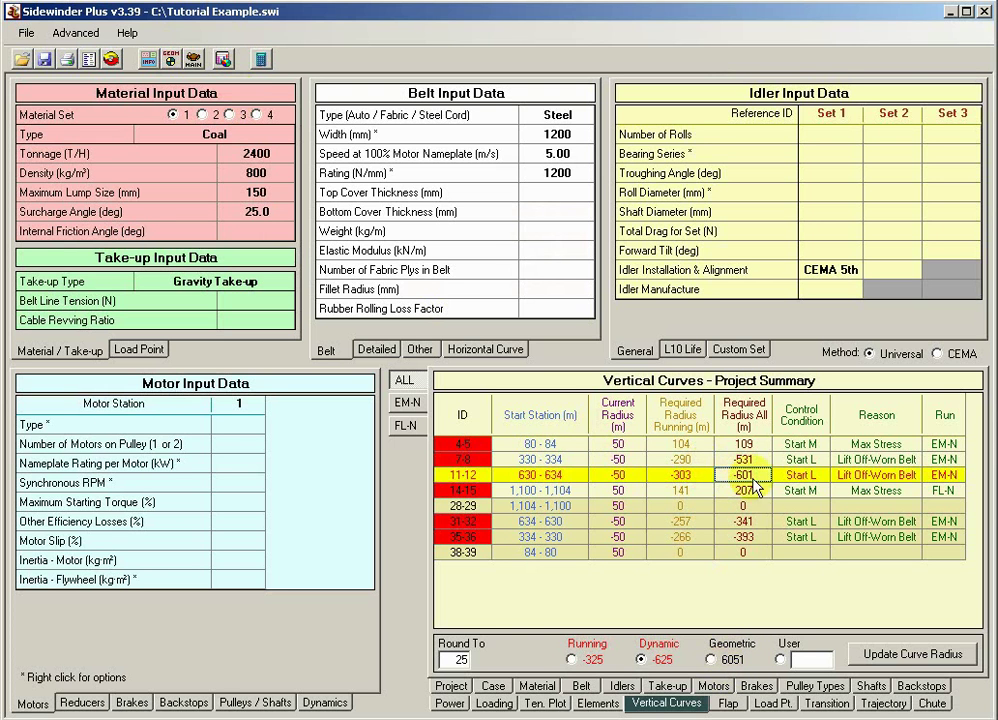
click(780, 659)
text(6821)
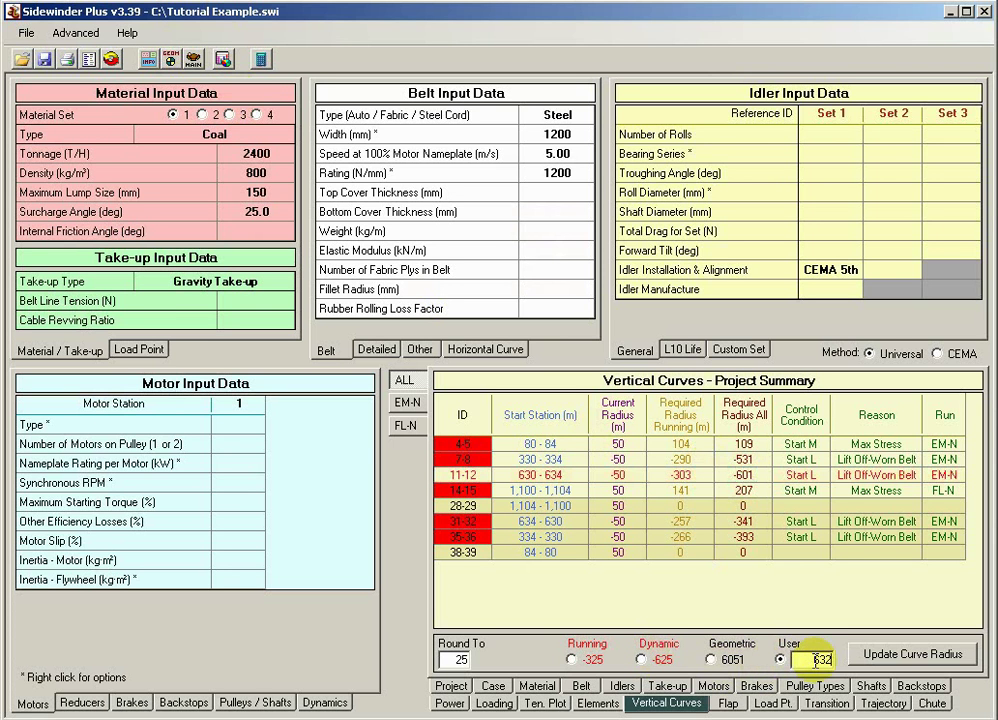
click(943, 655)
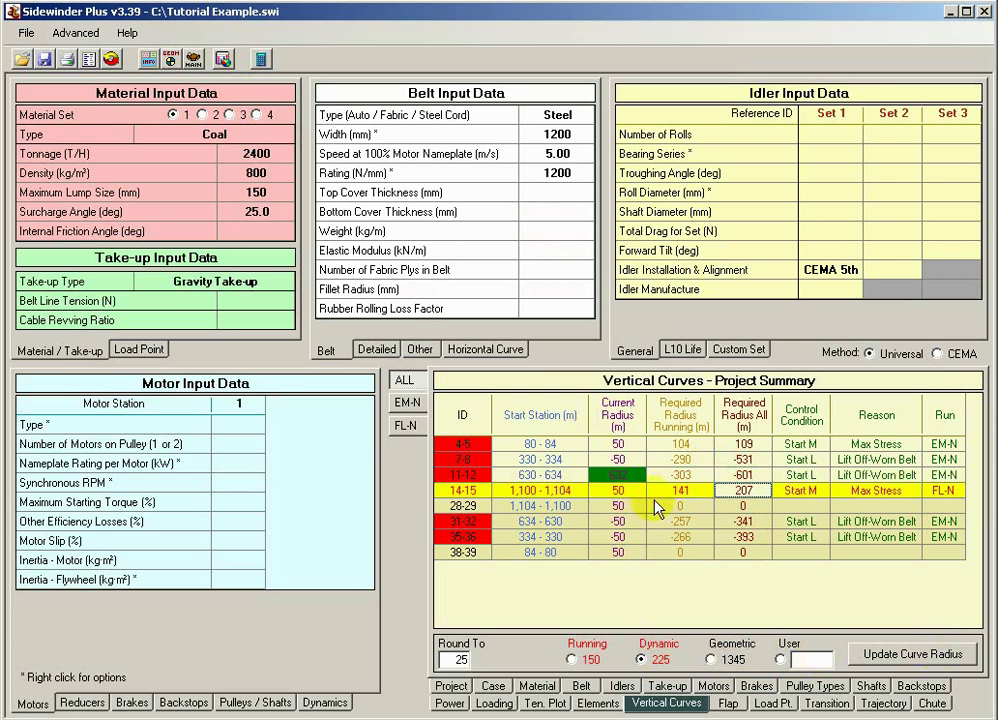
Step: Update the radius of curve 14-15 with the rounded Dynamic value of 225 m and recalculate the conveyor
click(112, 58)
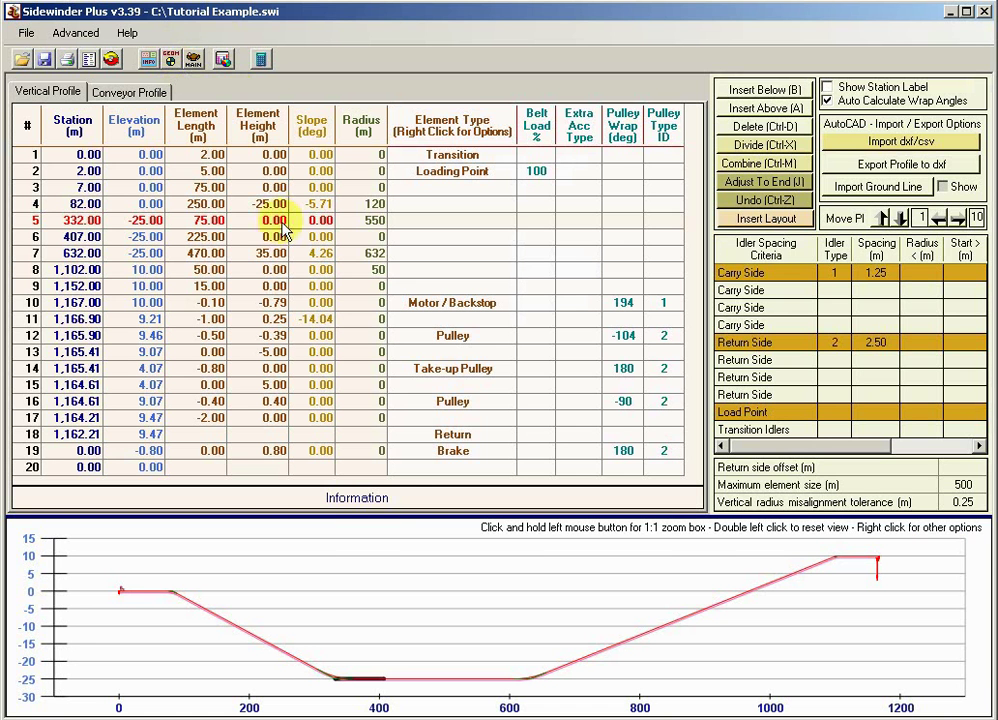
click(193, 58)
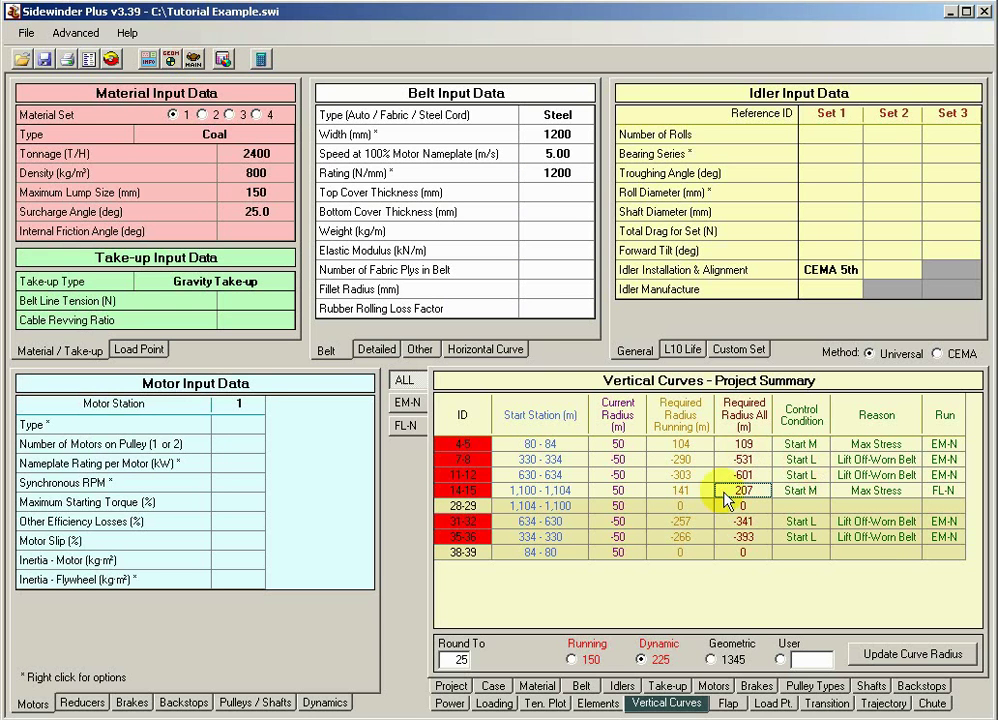
click(875, 651)
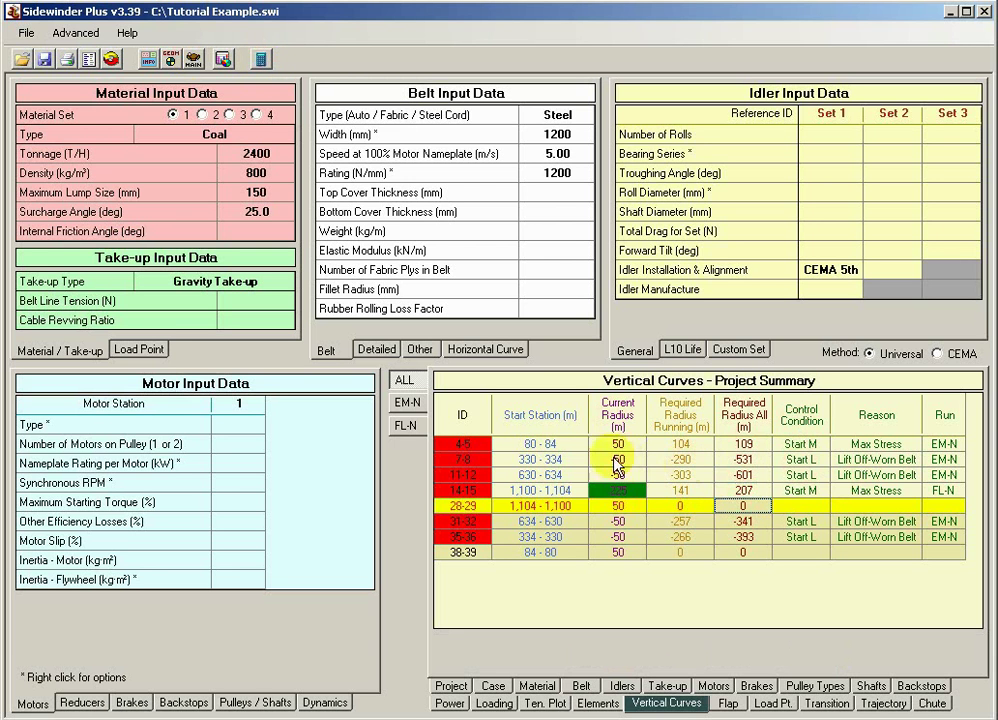
click(261, 60)
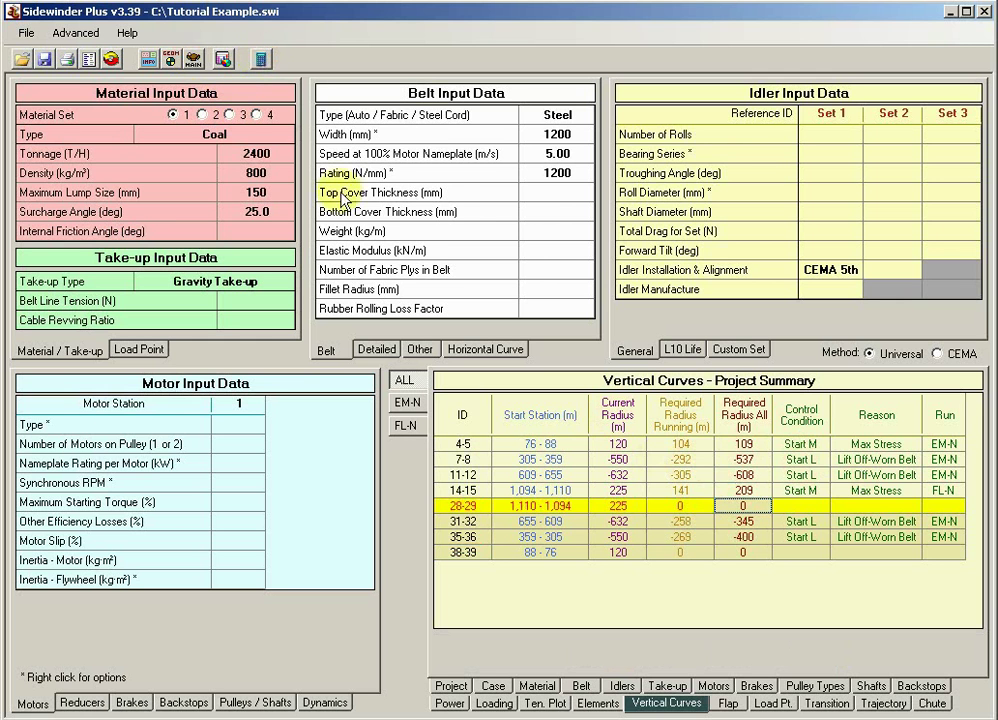
Step: Review the recalculated required radii of curves 7-8 and 14-15 and check the radii stored in the vertical profile geometry
click(682, 446)
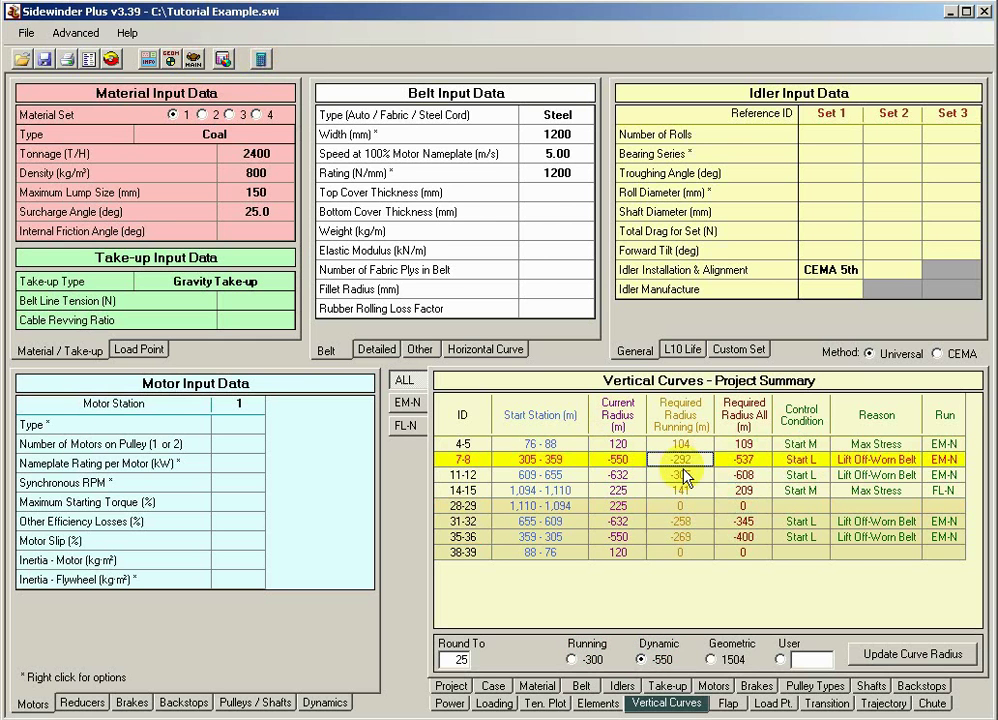
click(682, 490)
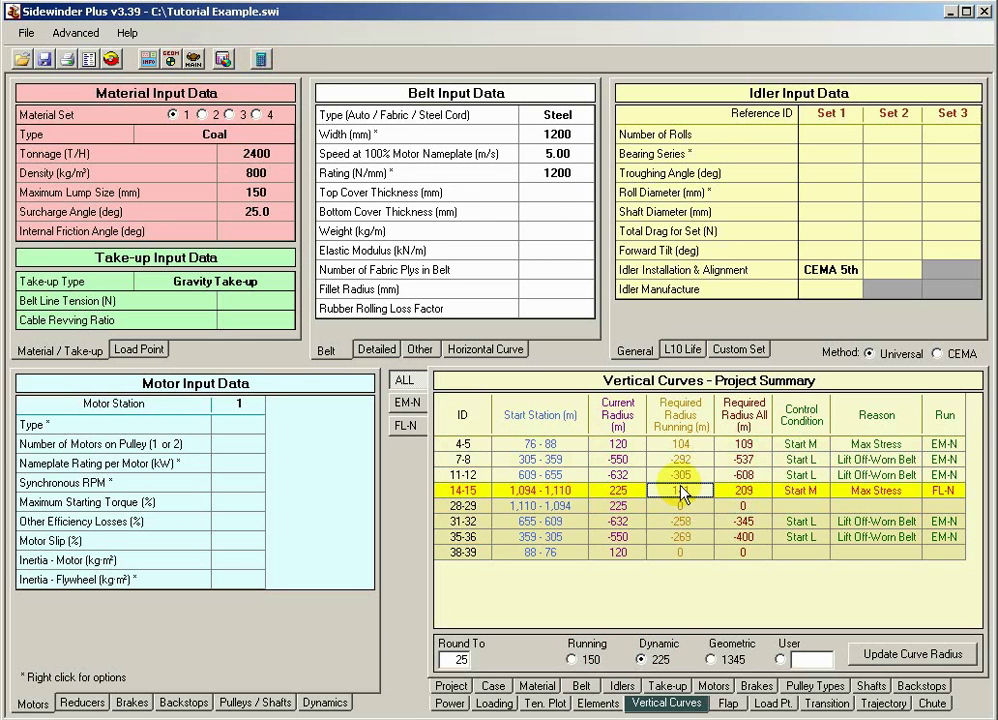
click(170, 60)
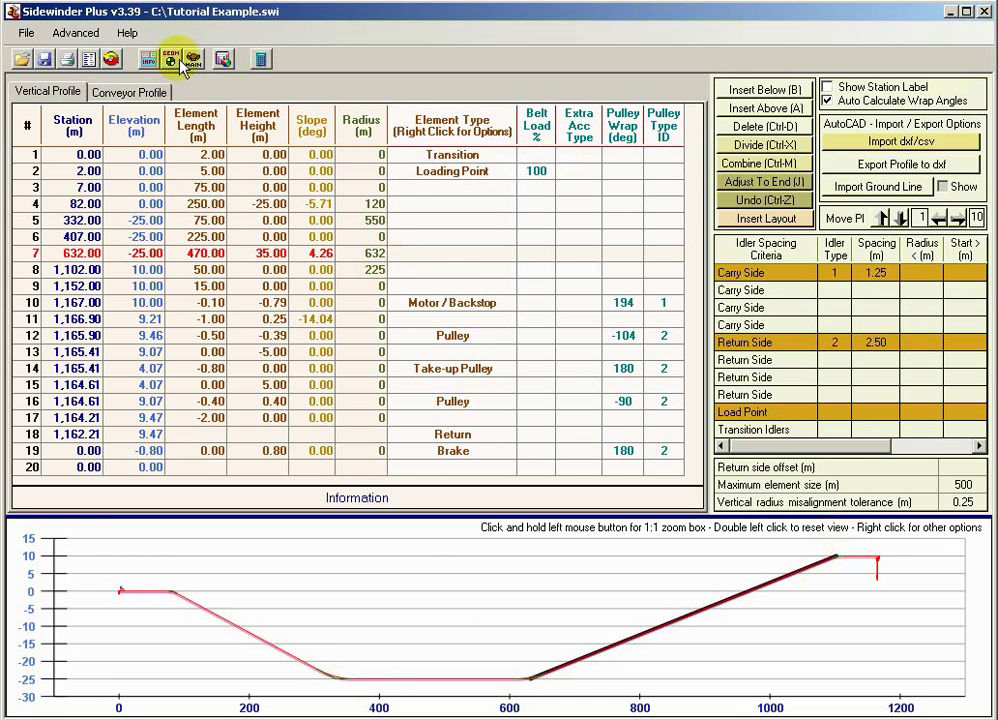
click(149, 60)
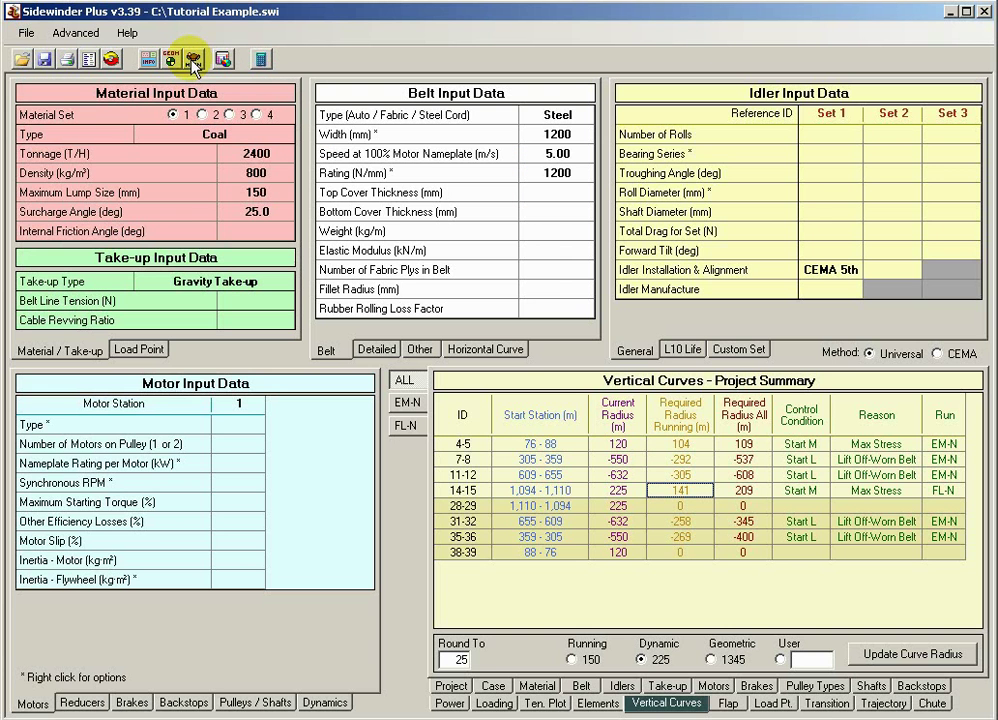
Step: Update curves 4-5, 7-8, 11-12 and 14-15 with the rounded Dynamic radii of 125, 550, 625 and 225 m, and recalculate
click(681, 445)
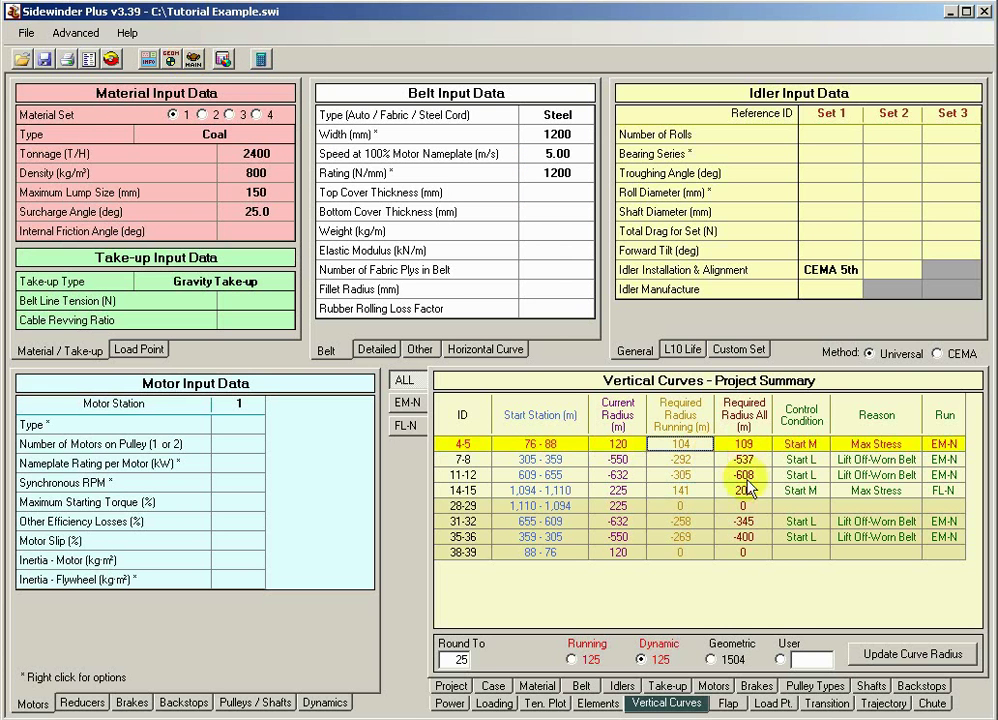
click(909, 657)
click(910, 662)
click(910, 660)
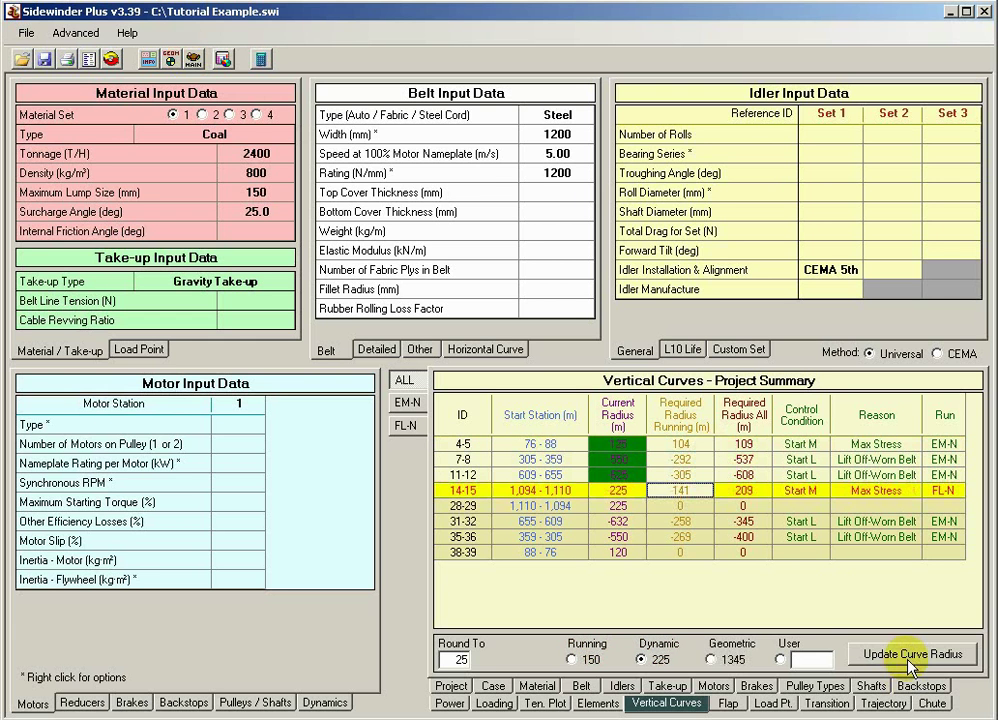
click(910, 662)
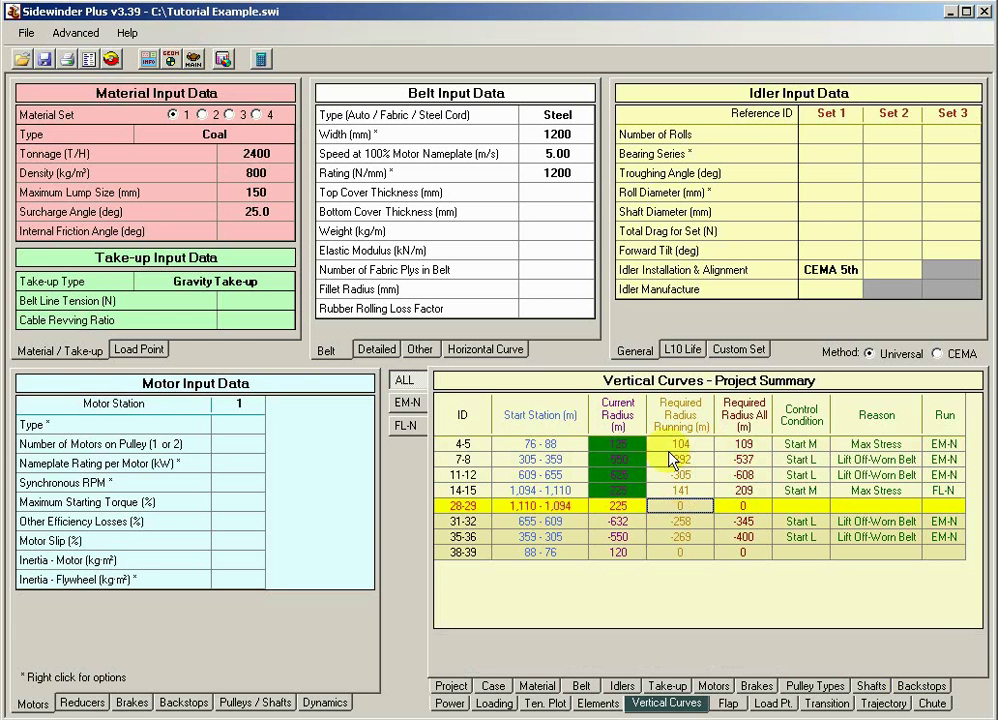
click(638, 475)
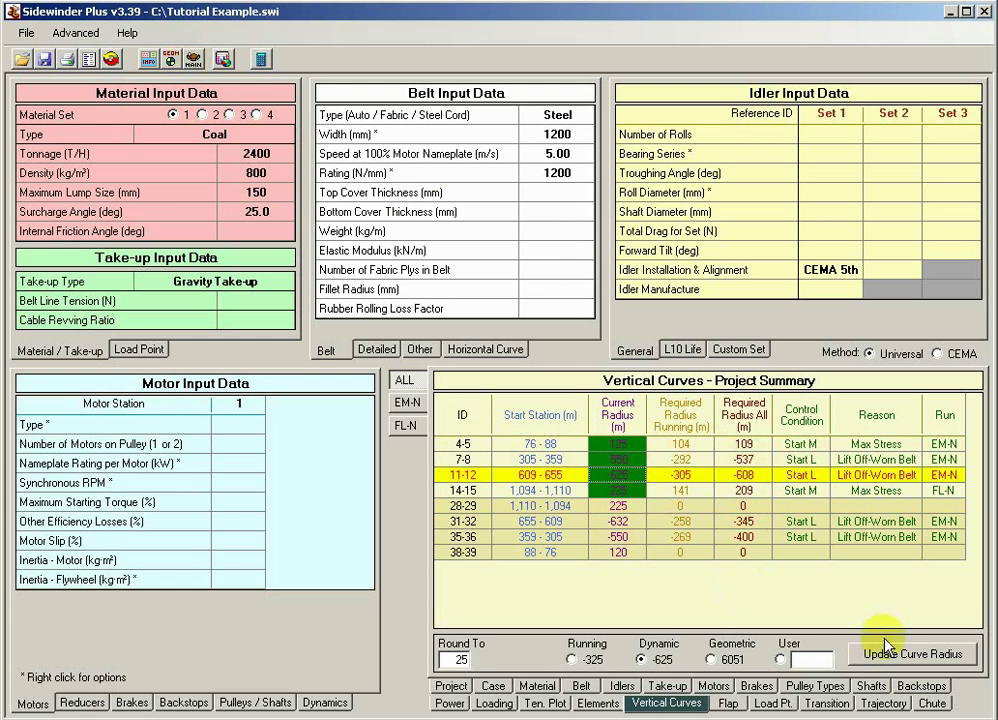
click(258, 60)
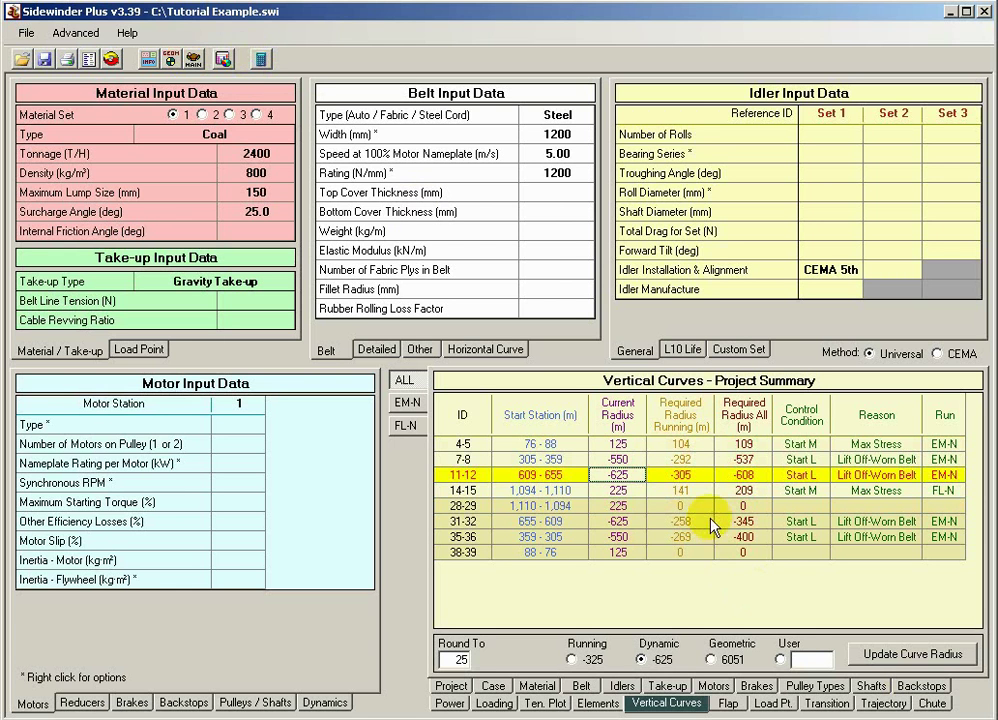
Step: Review the fully loaded vertical curve results and compare the conveyor loading plots of the Empty and Fully Loaded cases
click(680, 521)
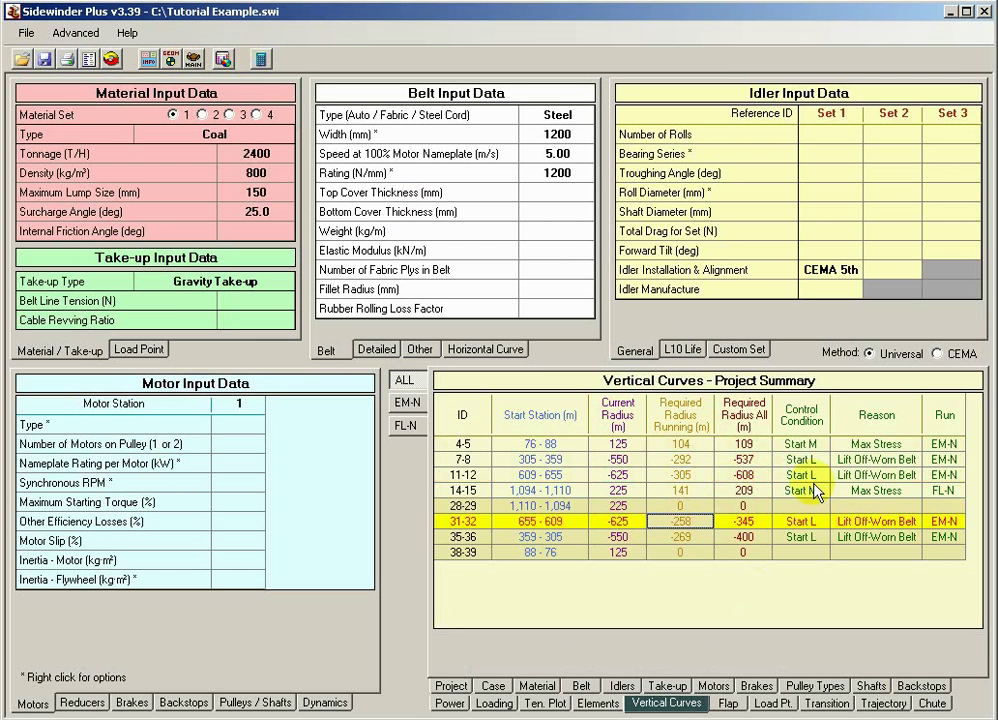
click(404, 426)
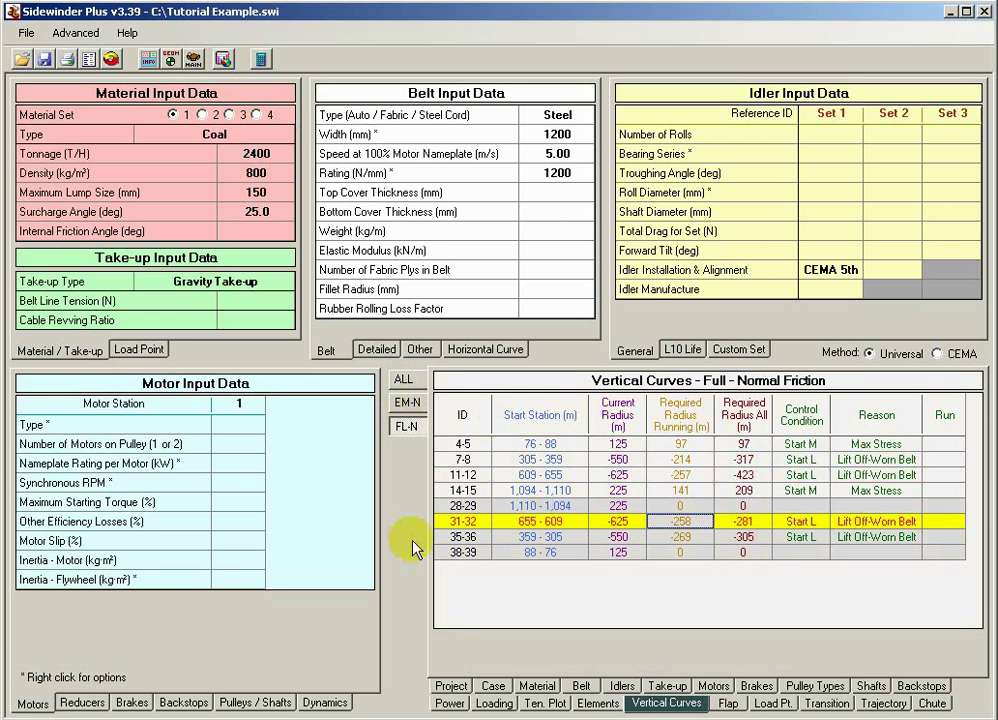
click(494, 703)
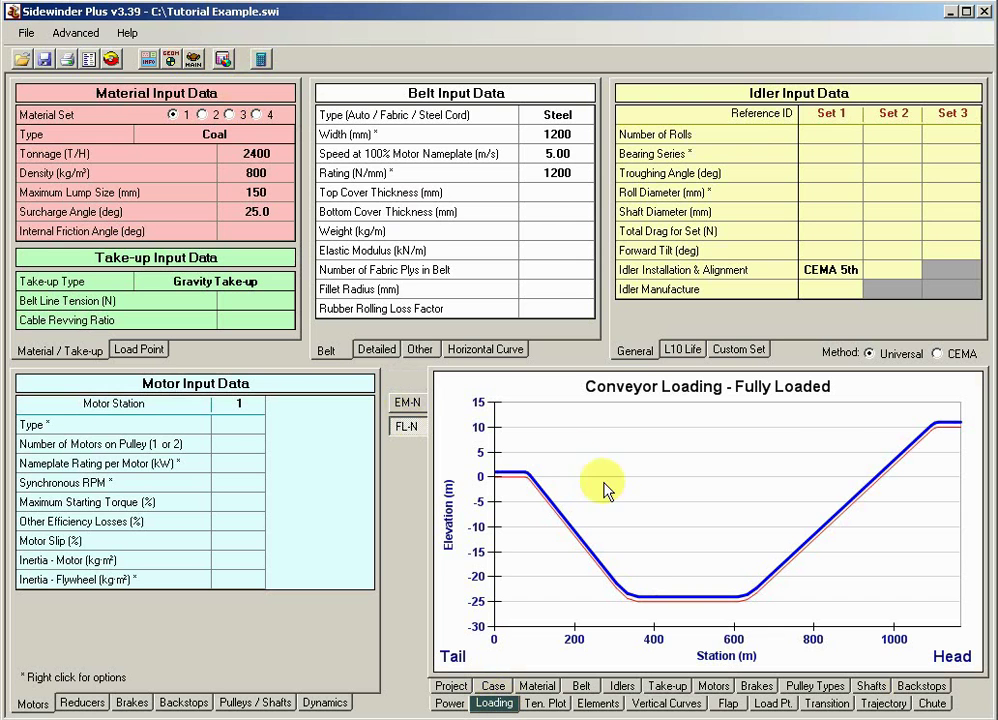
click(408, 402)
click(407, 427)
Step: Change the project's load conditions to Incline / Decline with High / Low Friction and recalculate the conveyor
click(148, 62)
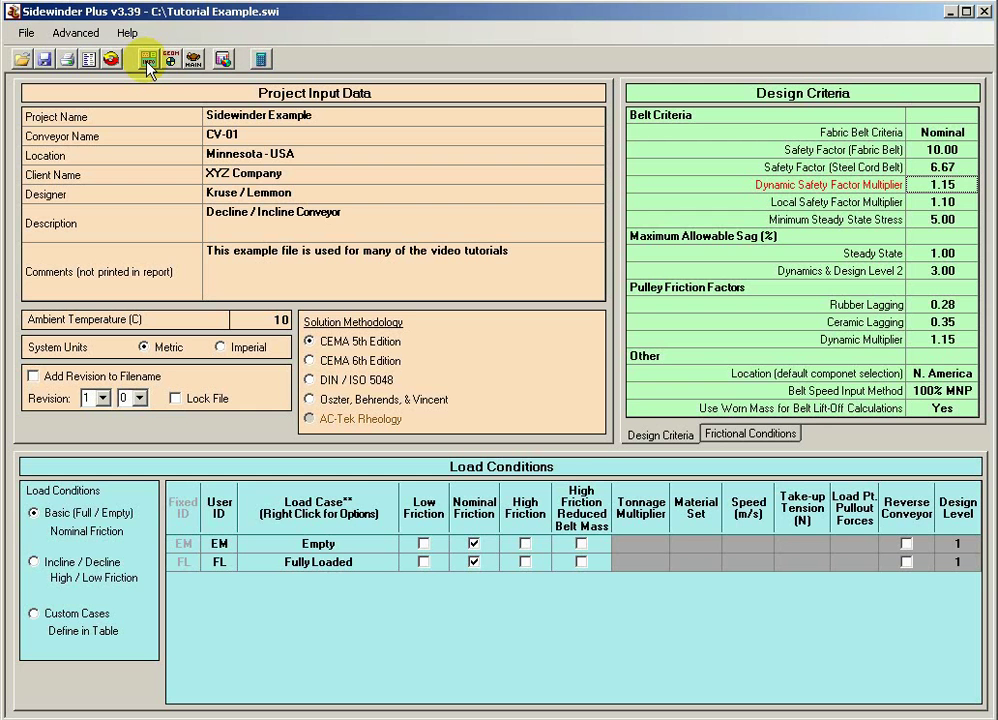
click(40, 565)
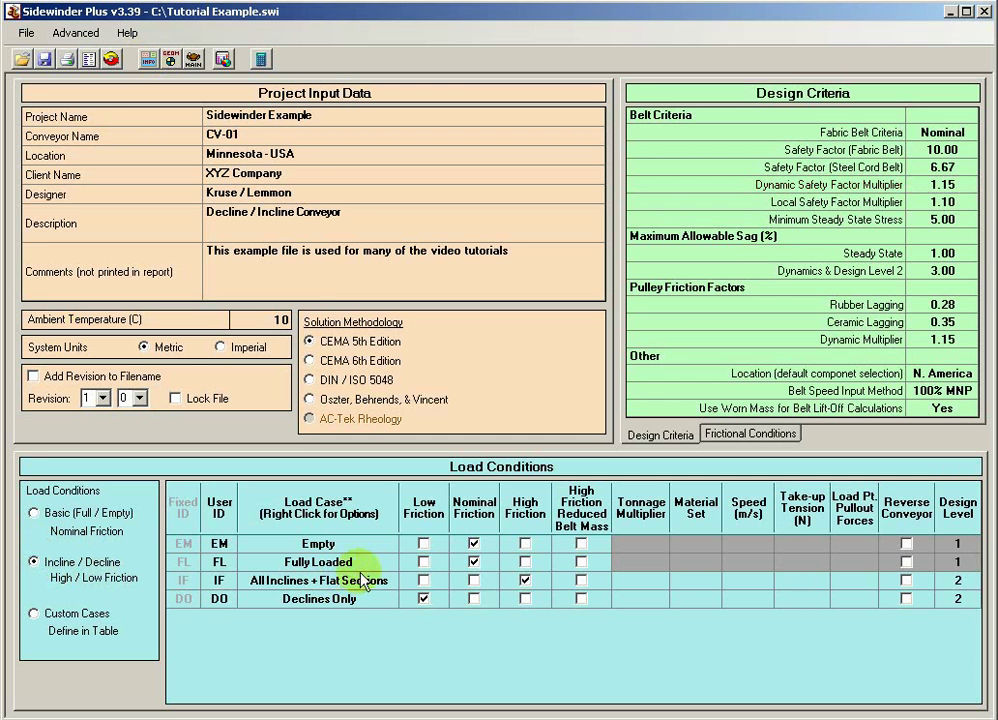
click(261, 60)
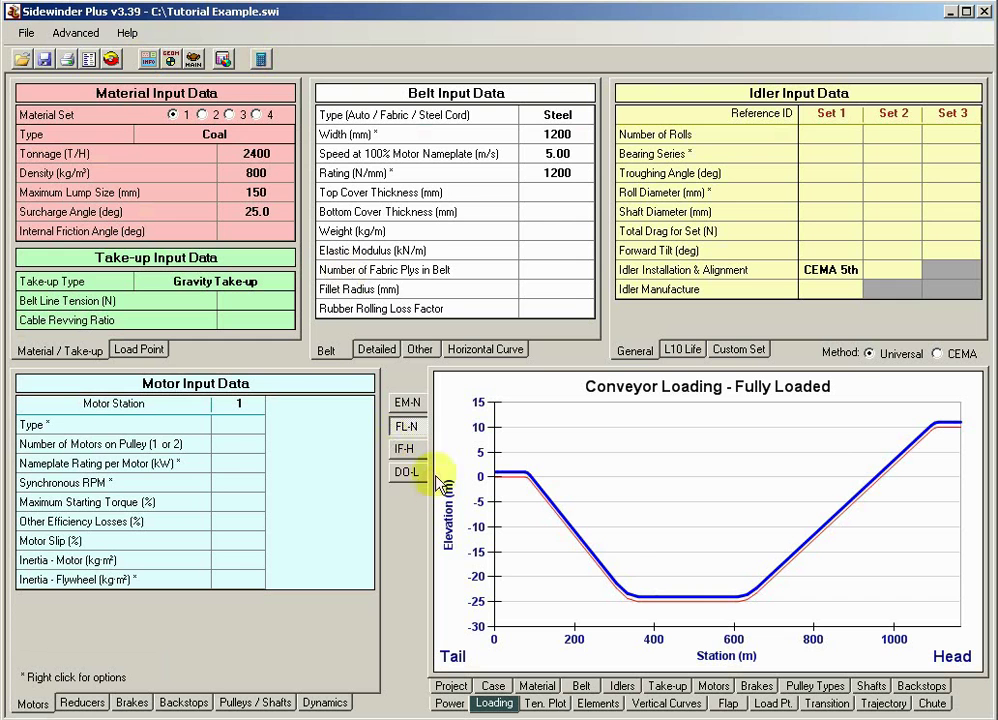
Step: Compare the conveyor loading plots of the All Inclines + Flat Sections, Declines Only, Fully Loaded and Empty cases
click(407, 449)
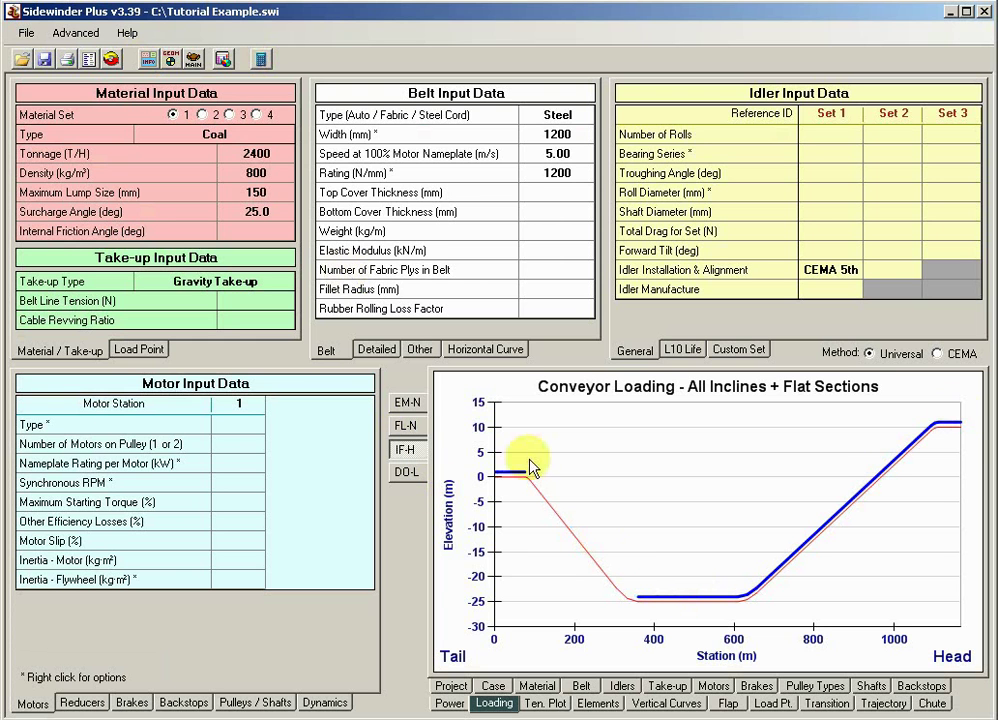
click(406, 473)
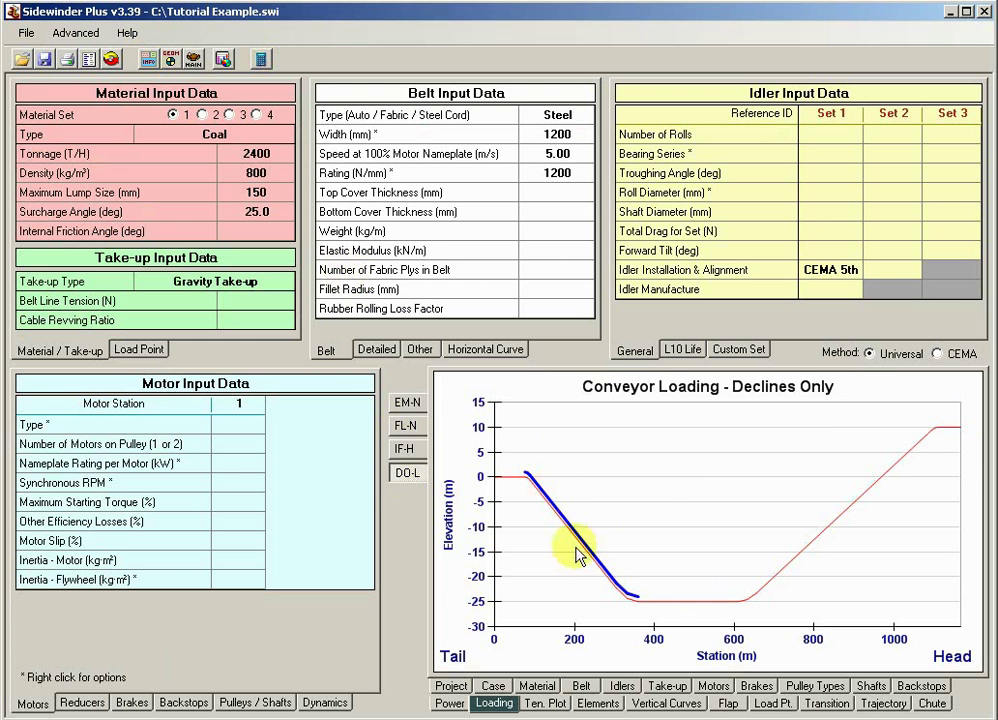
click(405, 426)
click(403, 452)
click(405, 402)
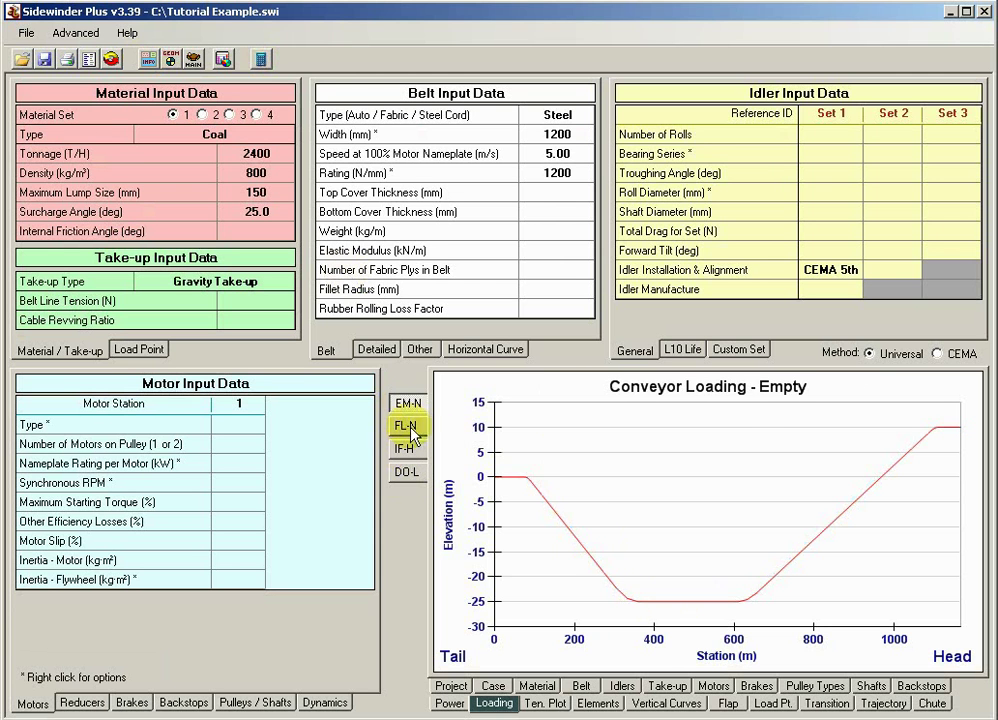
Step: Examine the required radii of curves 4-5, 7-8, 11-12 and 14-15 in the vertical curves summary for the expanded load cases
click(648, 704)
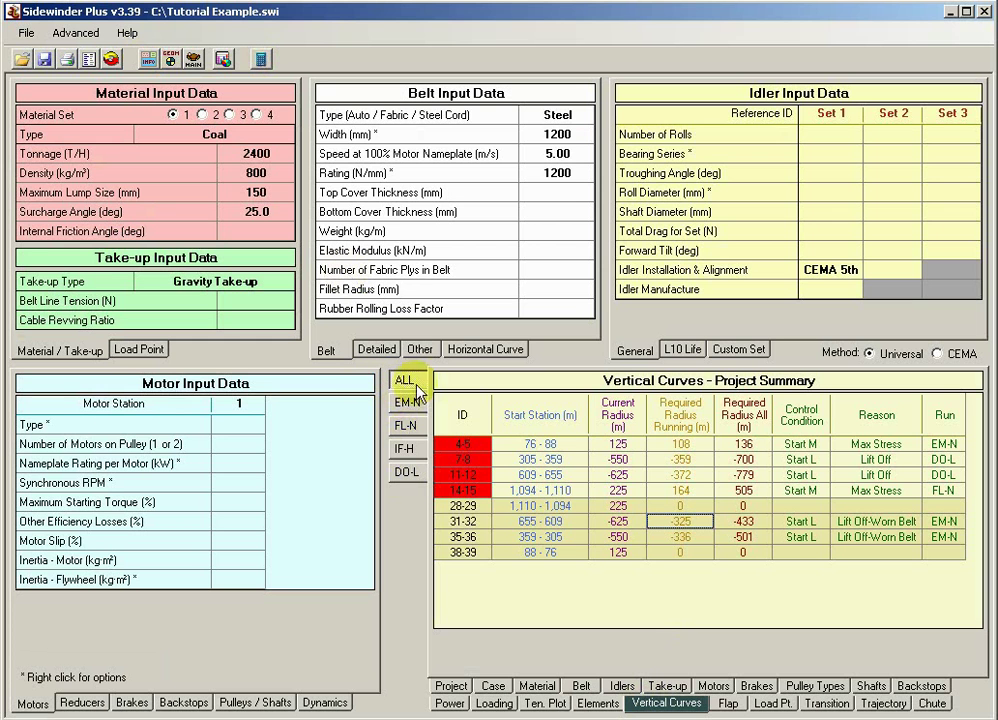
click(726, 444)
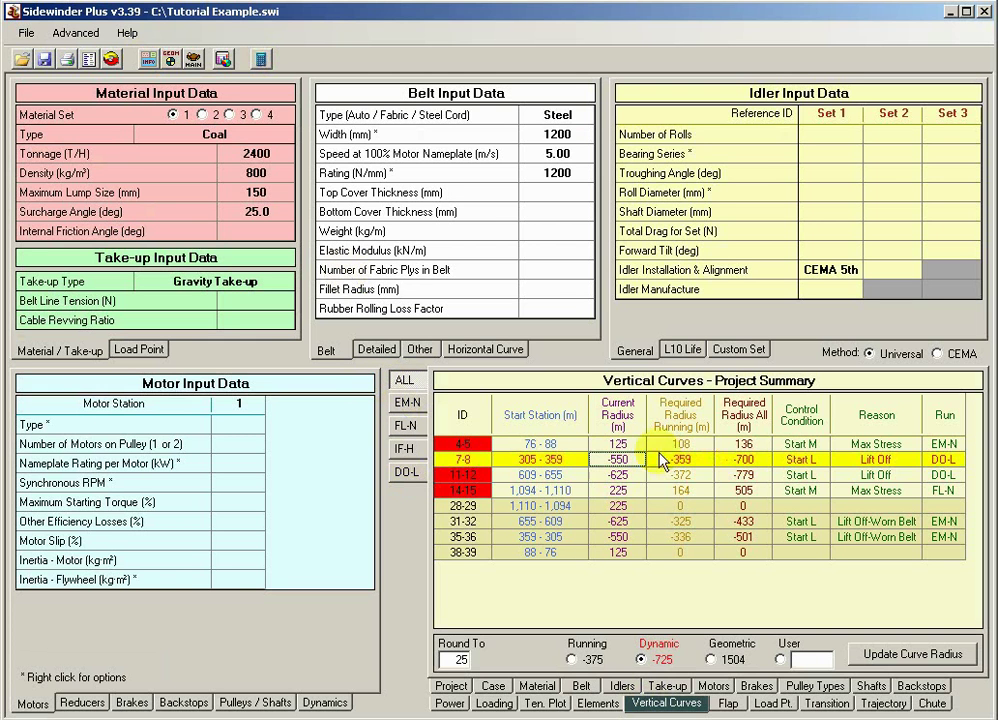
click(757, 462)
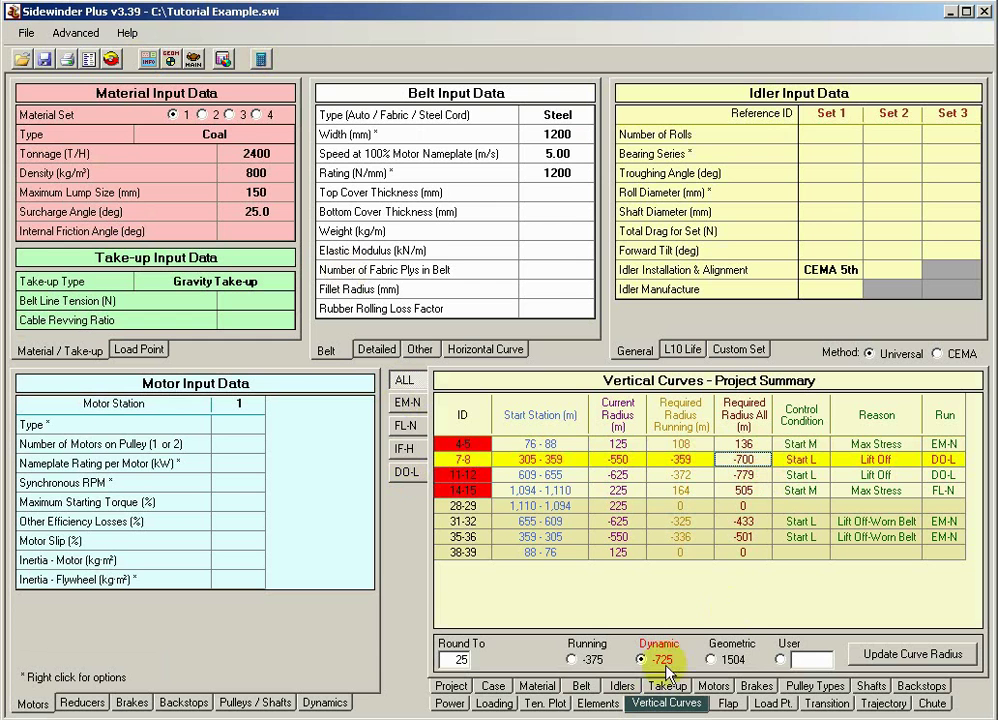
click(746, 476)
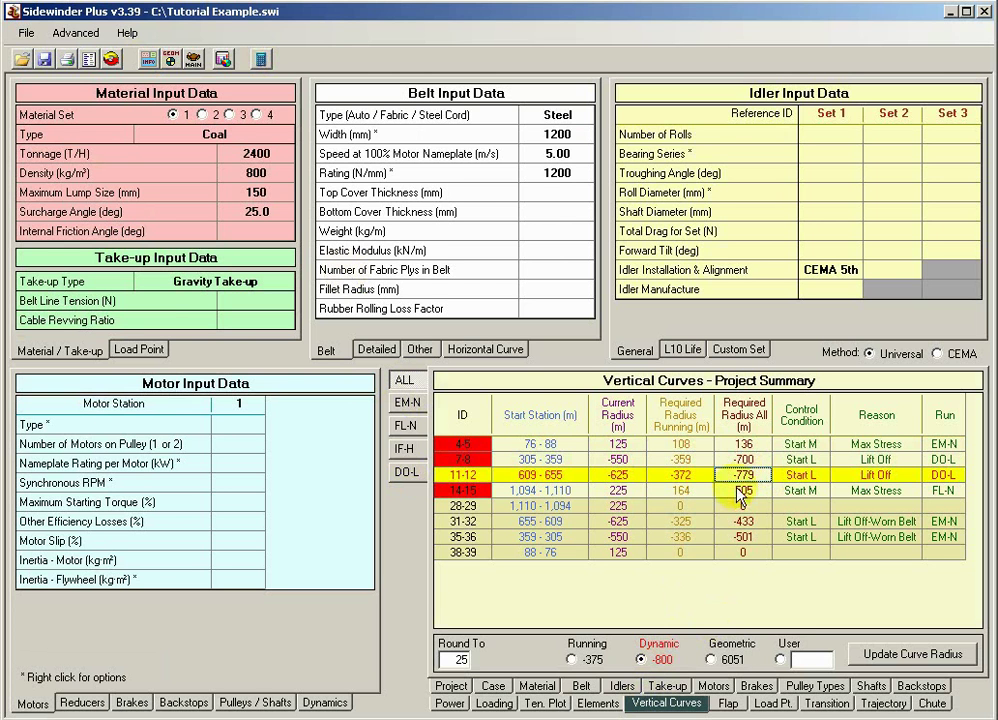
click(745, 491)
Step: Update curves 4-5, 7-8, 11-12 and 14-15 with the rounded Dynamic radii of 150, 725, 800 and 525 m, and recalculate
click(746, 447)
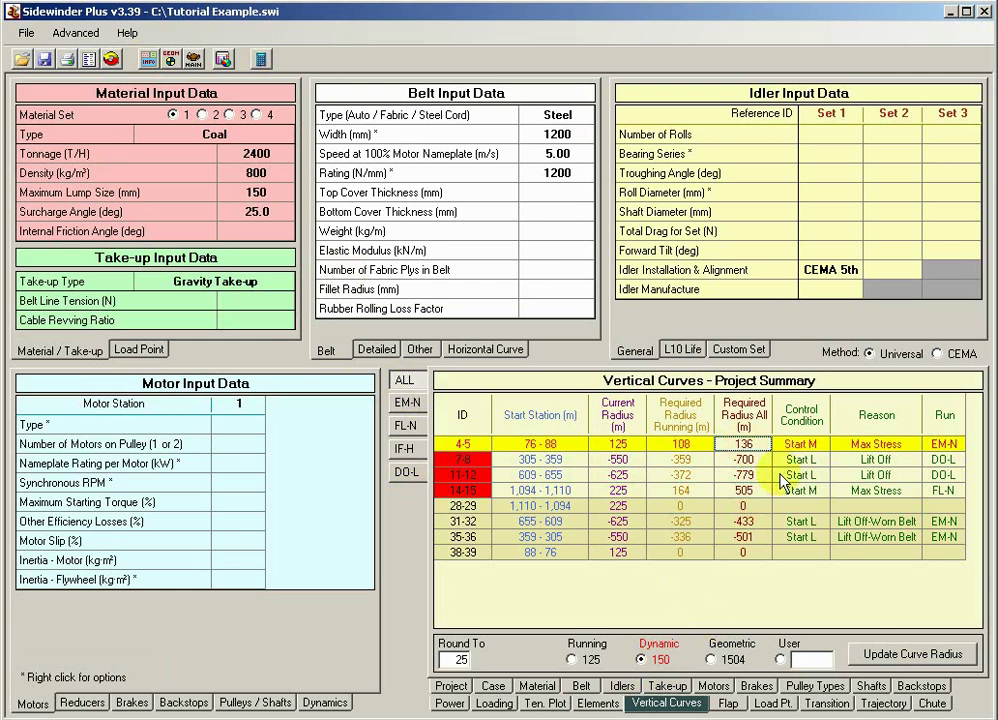
click(903, 660)
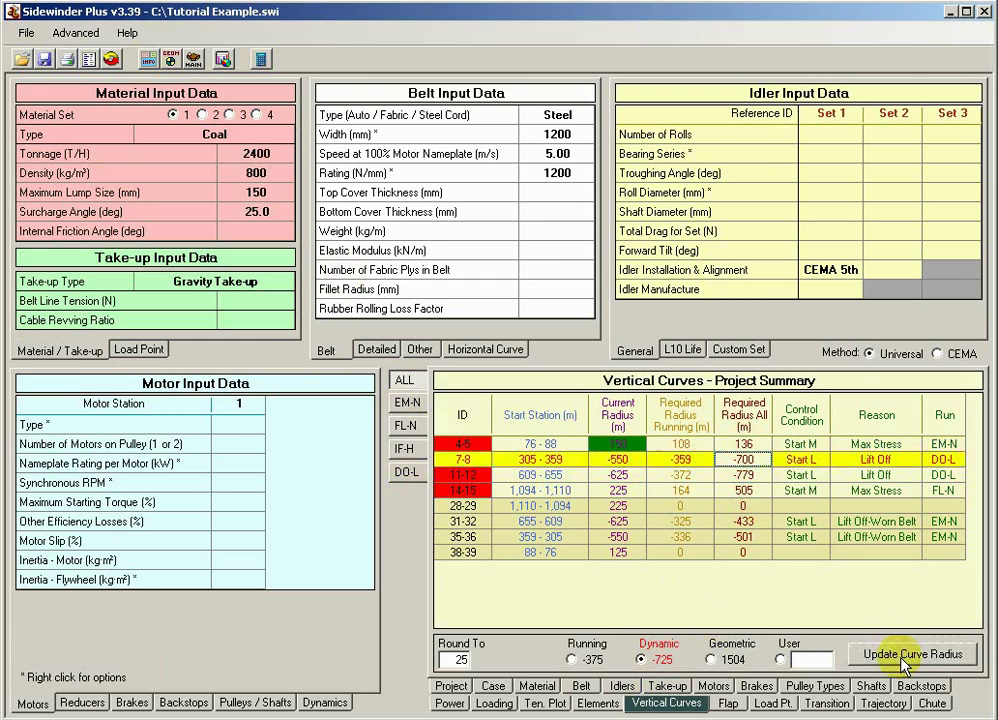
click(260, 58)
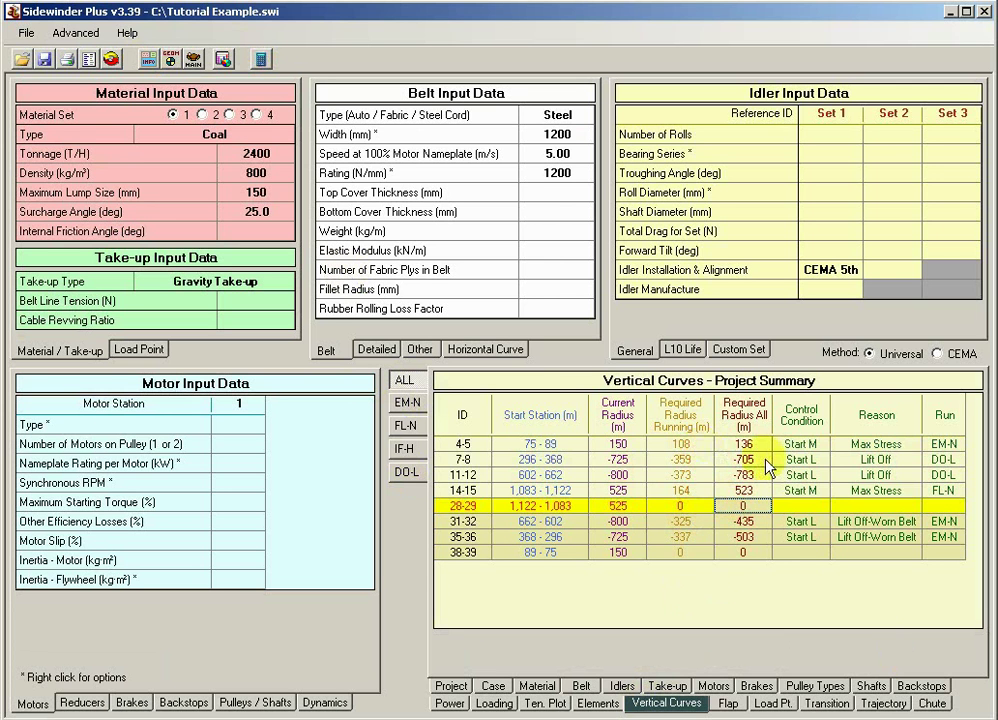
Step: Compare the required running radii with the overall required radii for curves 14-15, 7-8 and 11-12
click(665, 491)
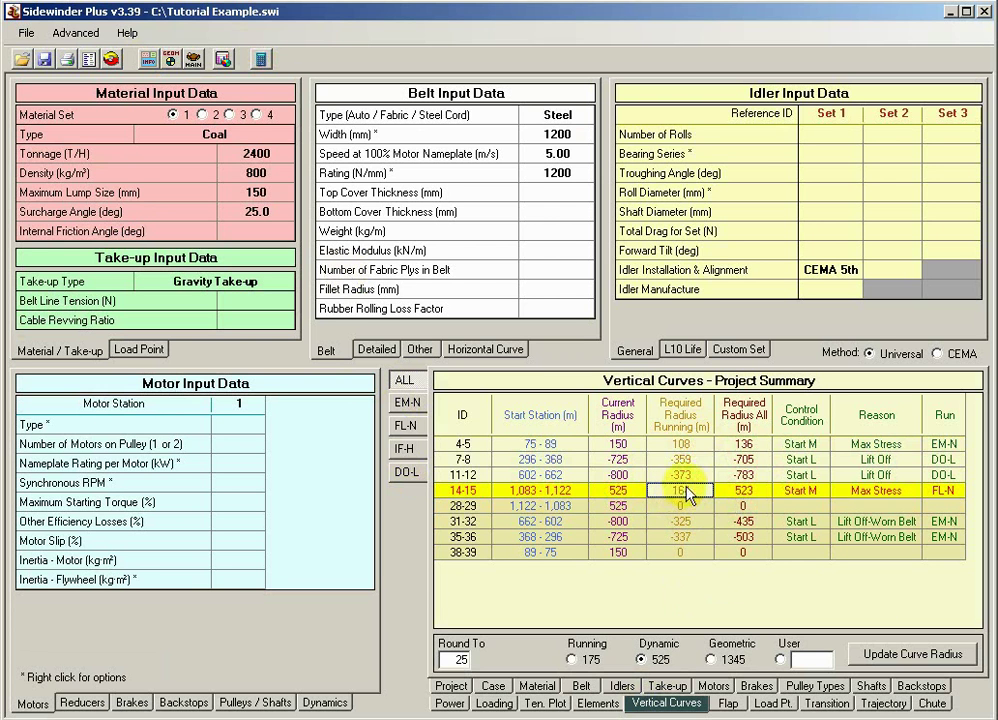
click(749, 492)
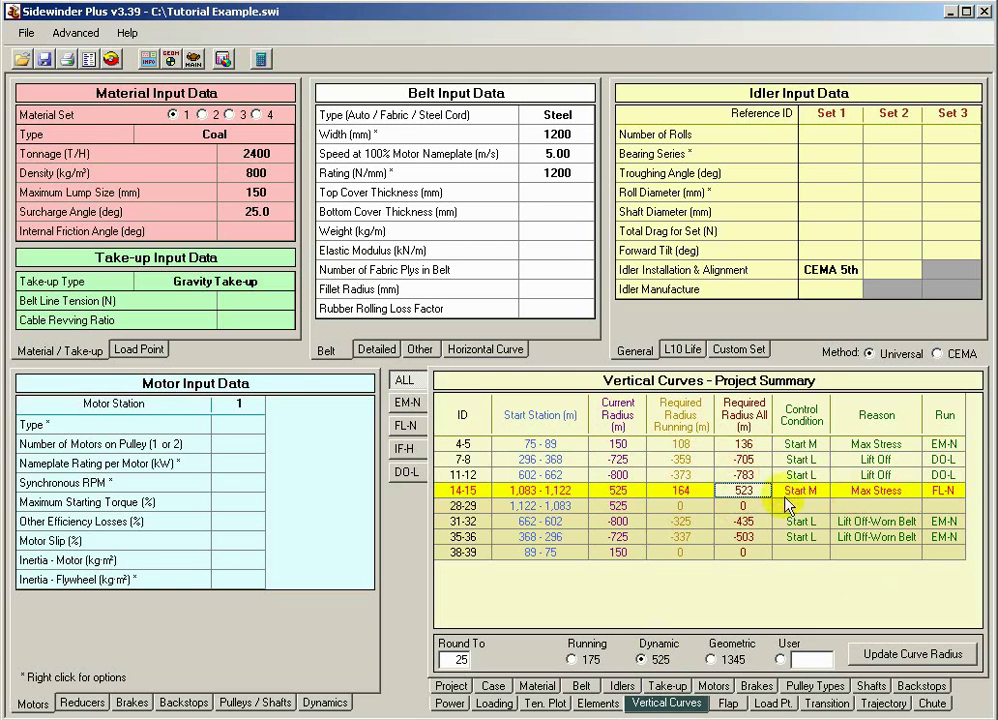
click(735, 460)
click(677, 460)
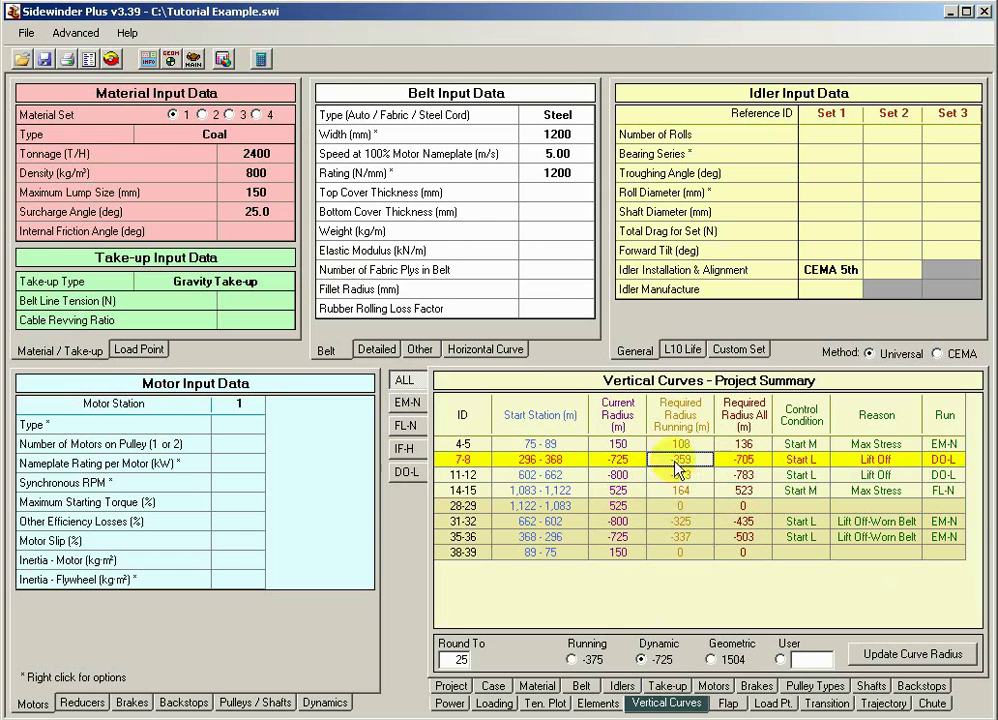
click(680, 475)
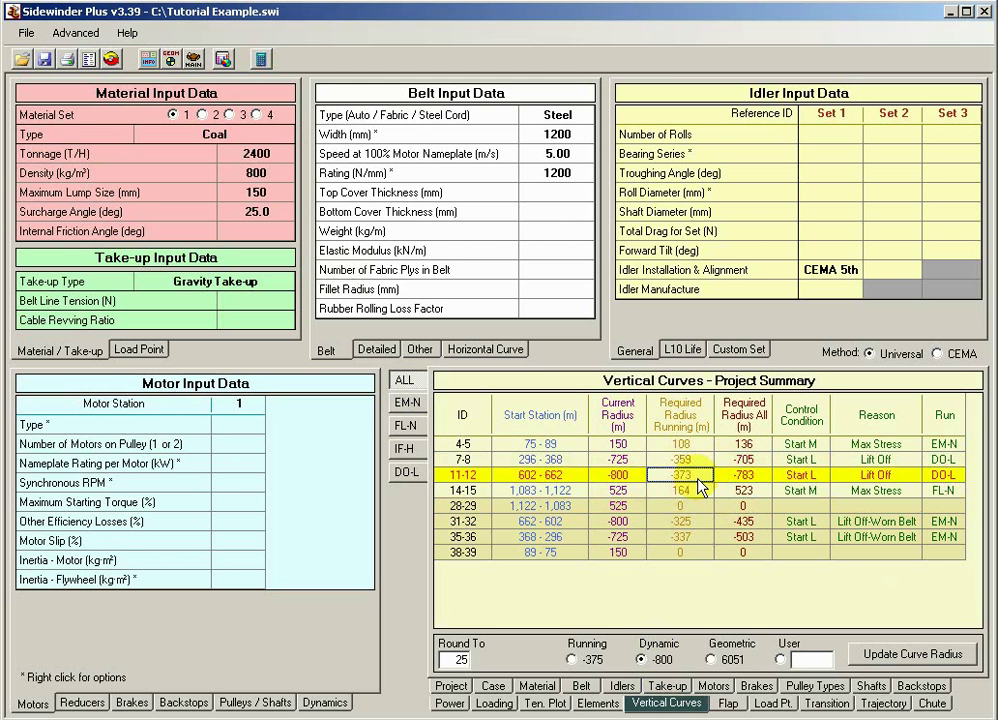
click(748, 460)
click(760, 472)
Step: Examine the starting and stopping dynamics in the fully loaded case summary and locate the motor Type input for station 1
click(493, 687)
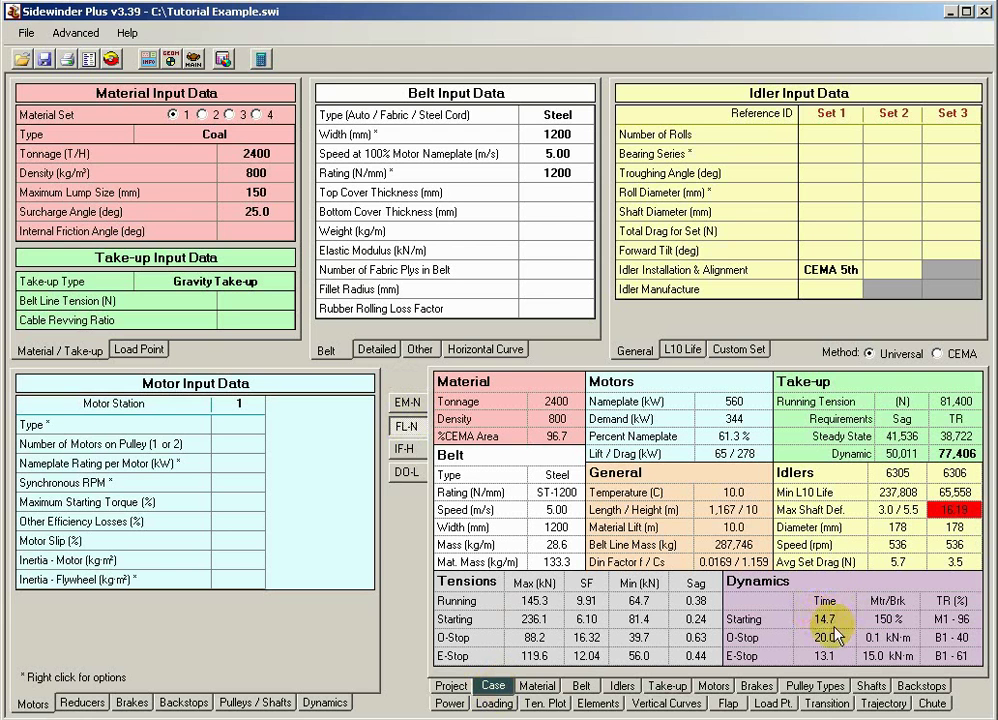
click(256, 428)
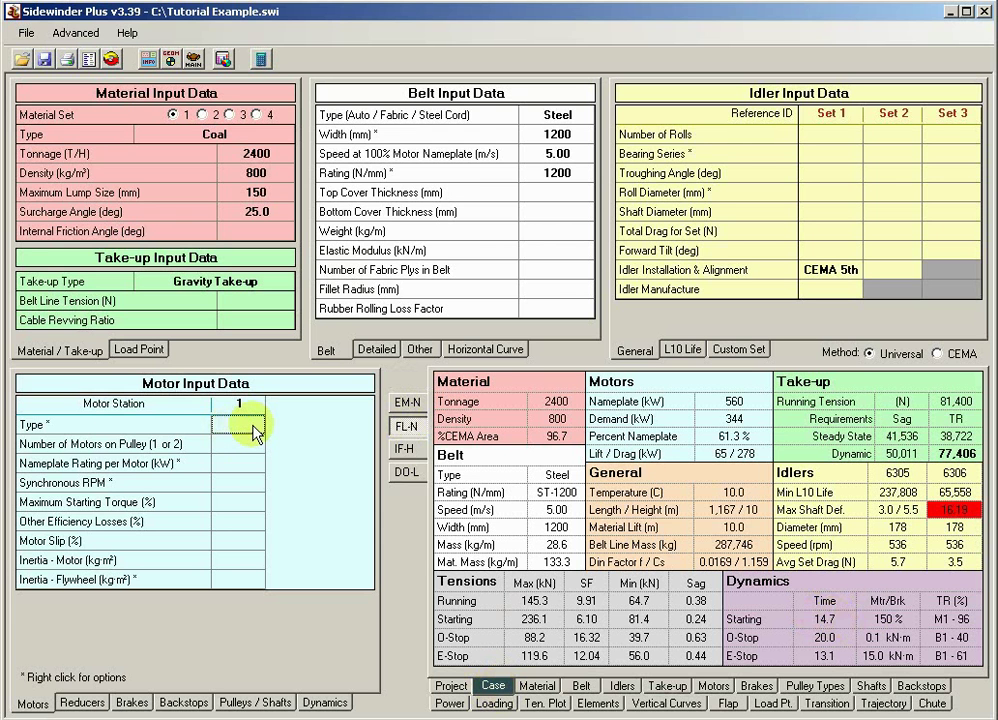
Step: Set the motor type of station 1 to VFD (Variable Frequency/Speed Drive) and accept its default starting settings
click(255, 430)
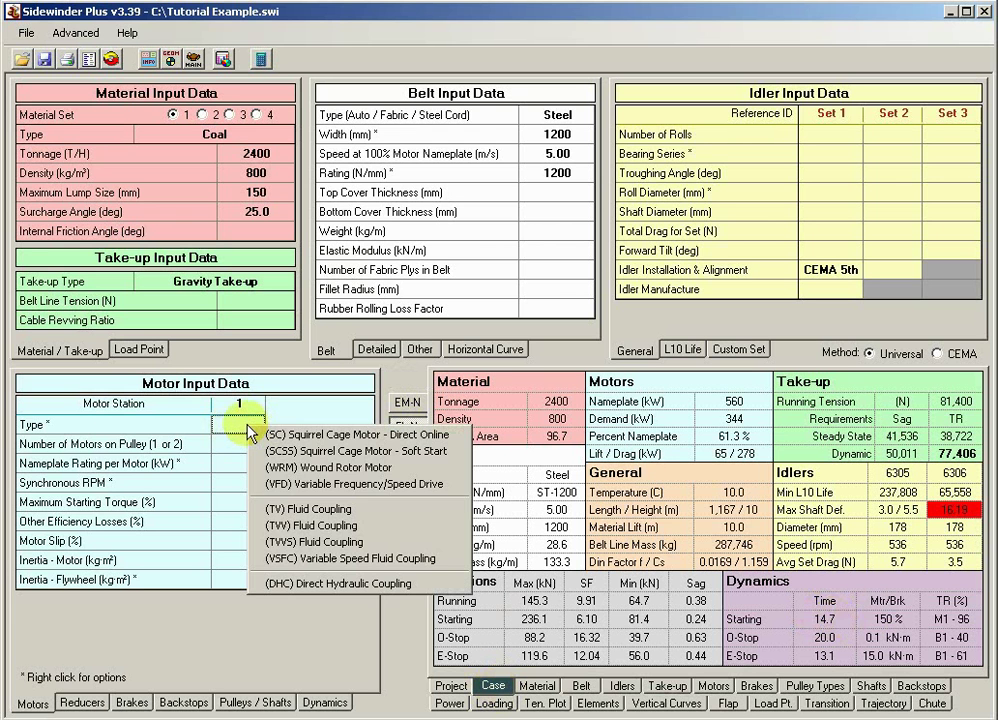
click(305, 488)
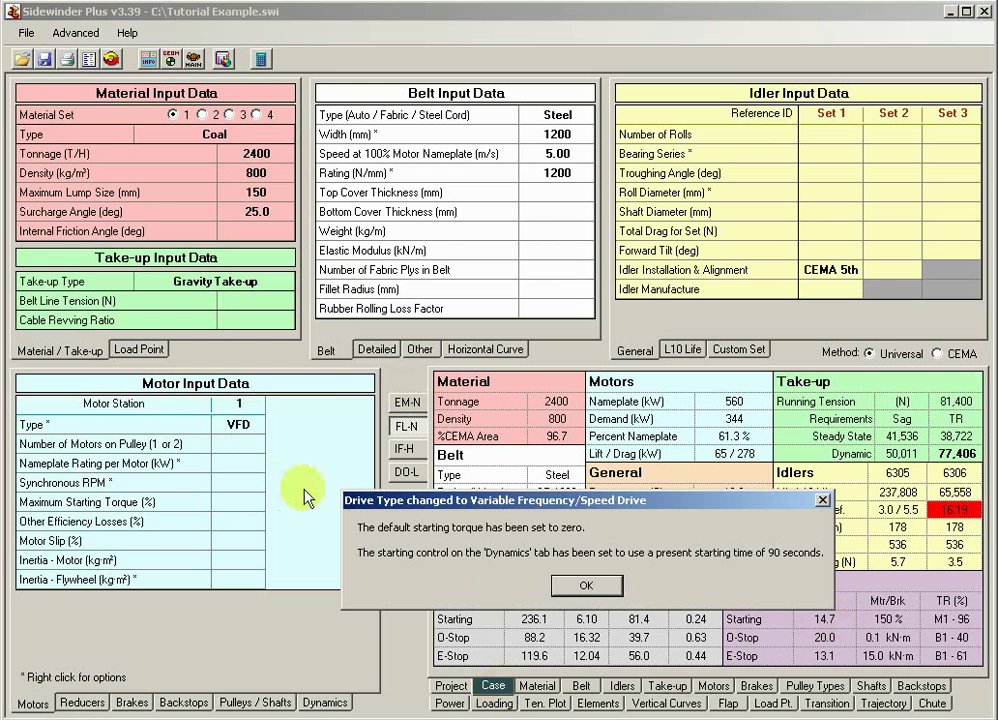
click(597, 593)
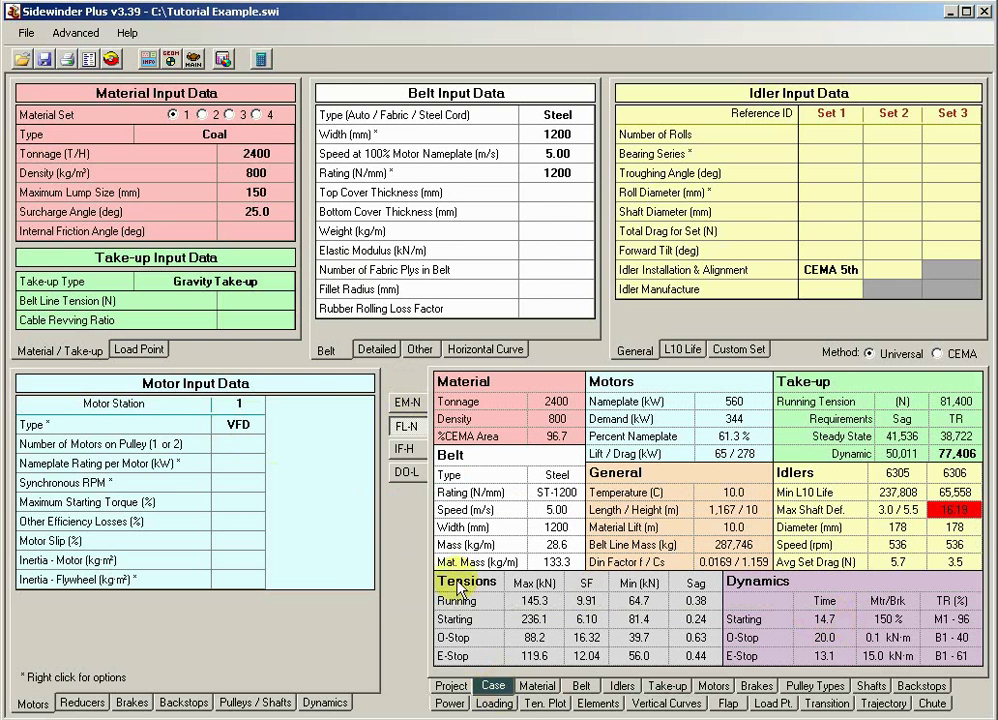
Step: Set the operational start's fixed acceleration time to 25 seconds and recalculate the conveyor
click(325, 705)
click(350, 458)
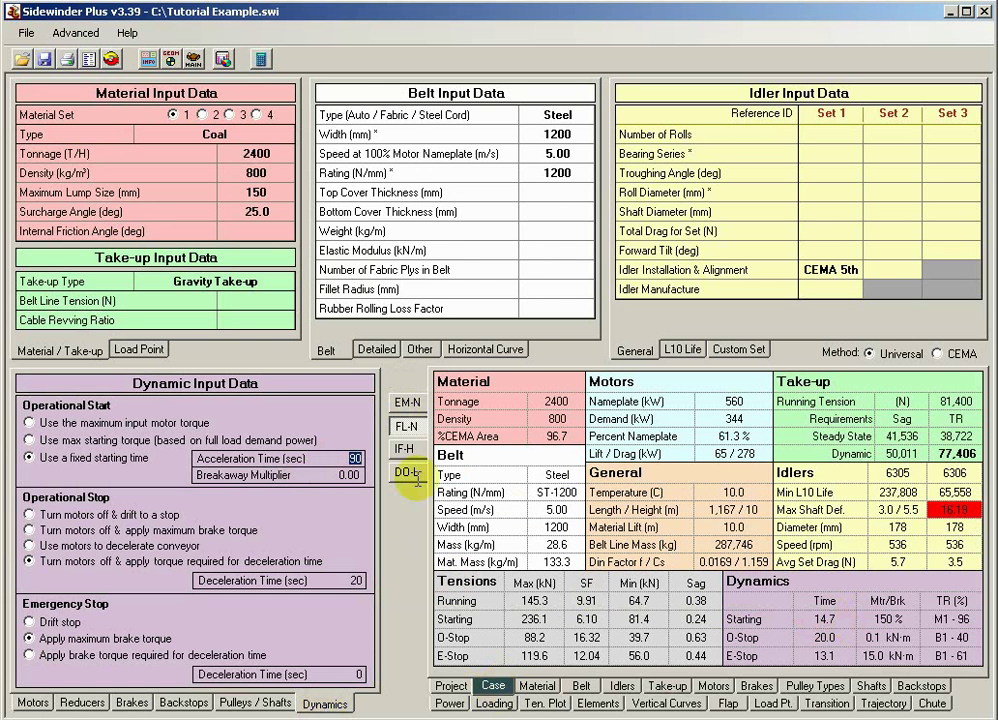
text(25)
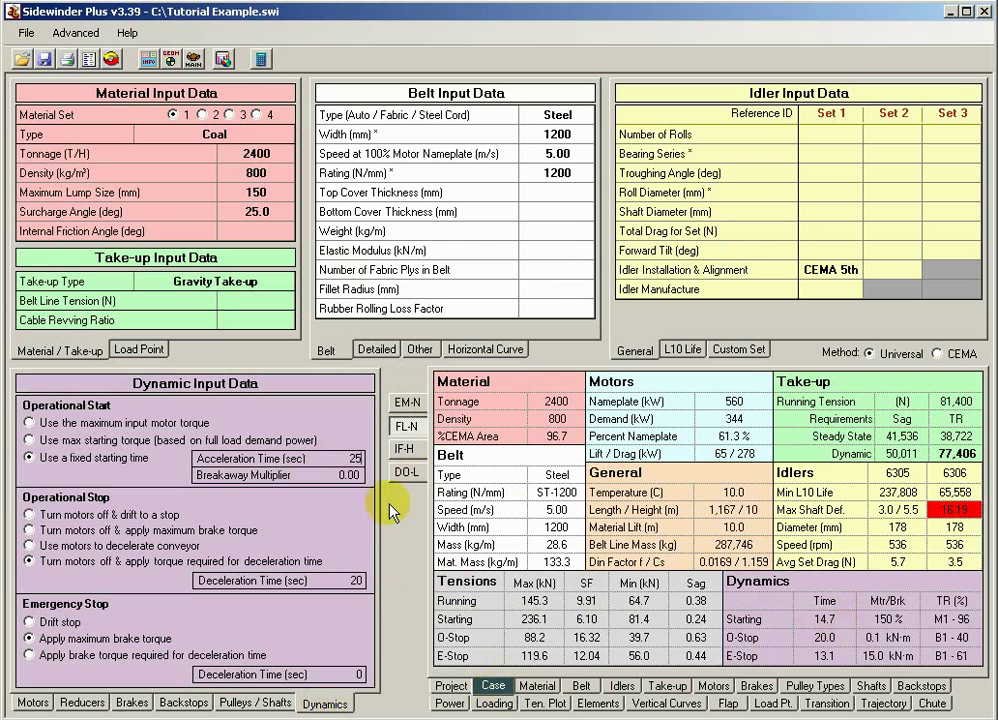
click(263, 59)
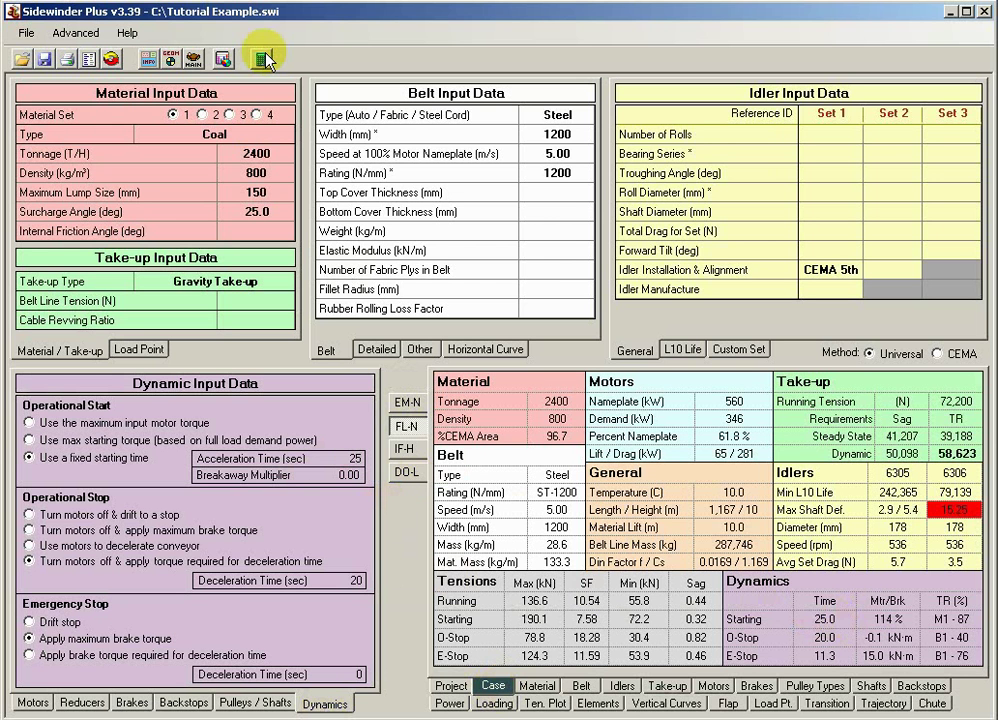
click(262, 59)
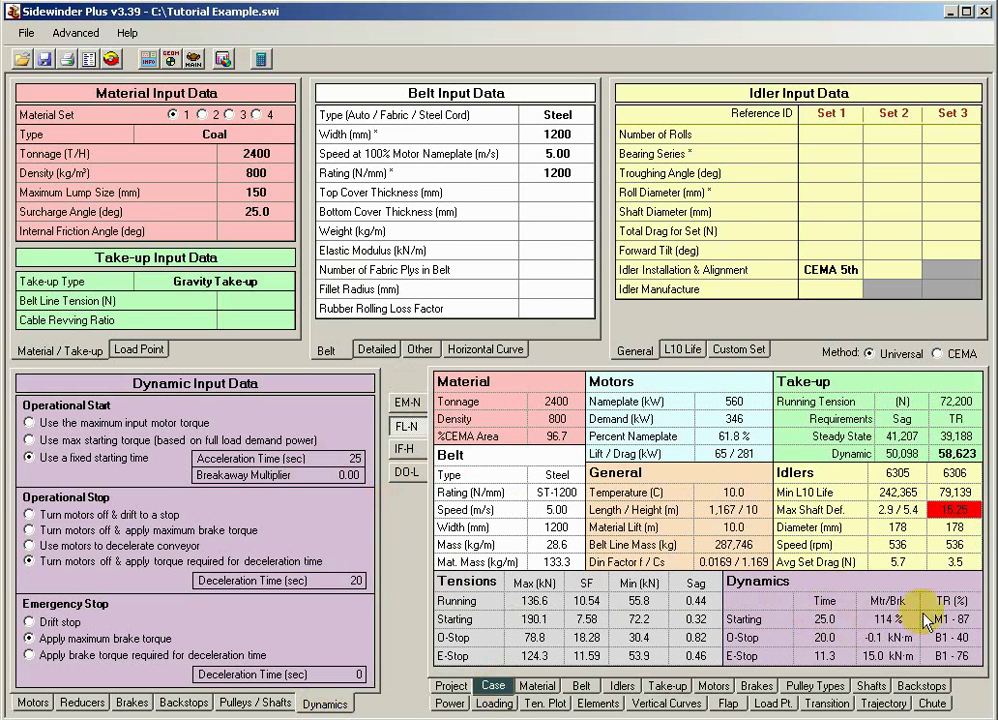
Step: Examine the overall required radii of curves 4-5, 7-8, 11-12 and 14-15 in the vertical curves summary for the VFD start
click(673, 704)
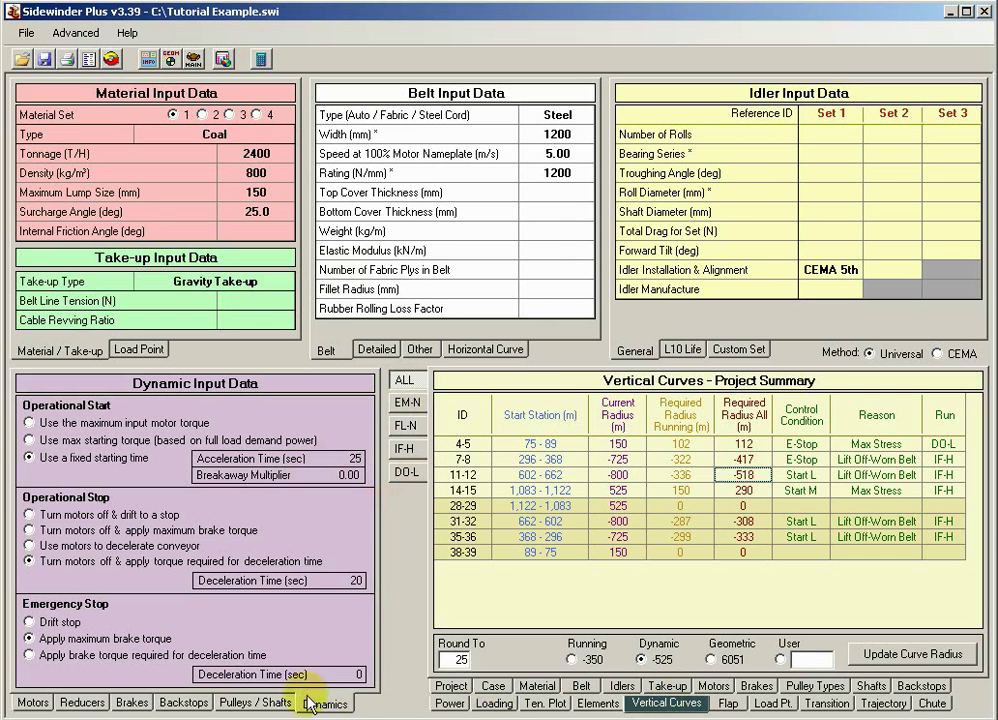
click(32, 703)
click(742, 444)
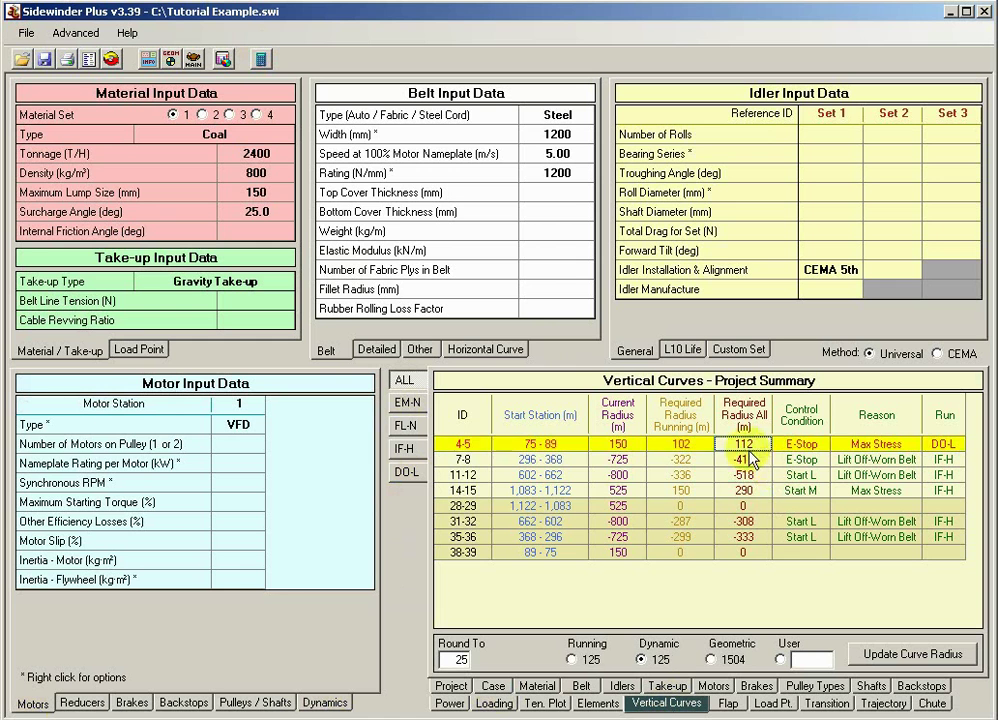
click(751, 491)
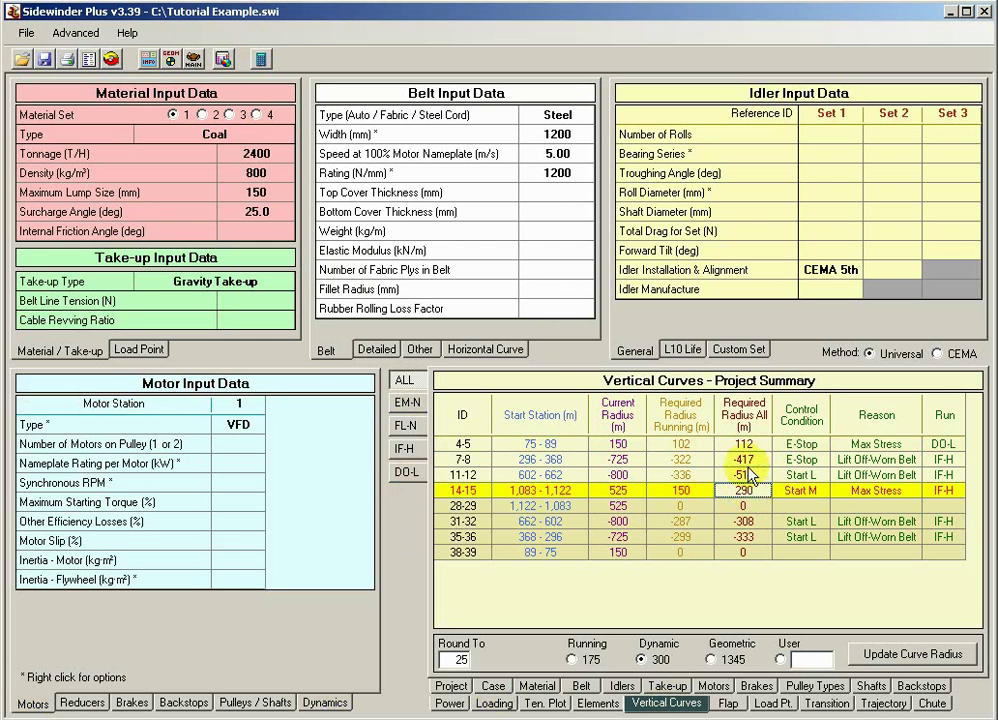
click(748, 460)
click(750, 475)
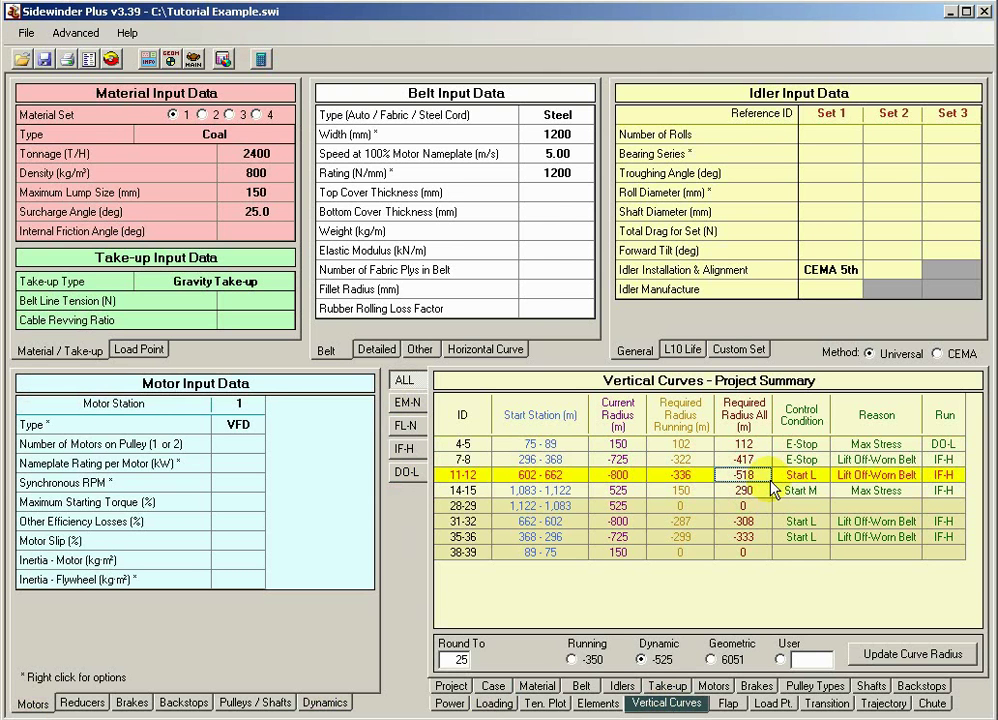
click(776, 491)
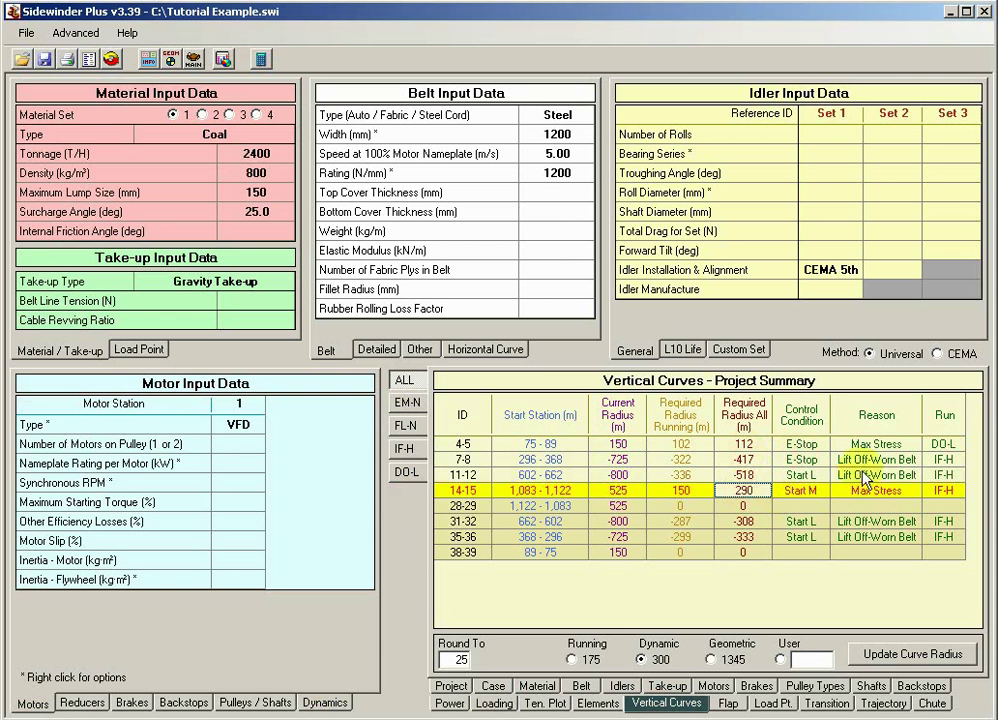
Step: Update curves 4-5, 7-8, 11-12 and 14-15 with the rounded Dynamic radii of 125, 425, 525 and 300 m, and recalculate
click(745, 446)
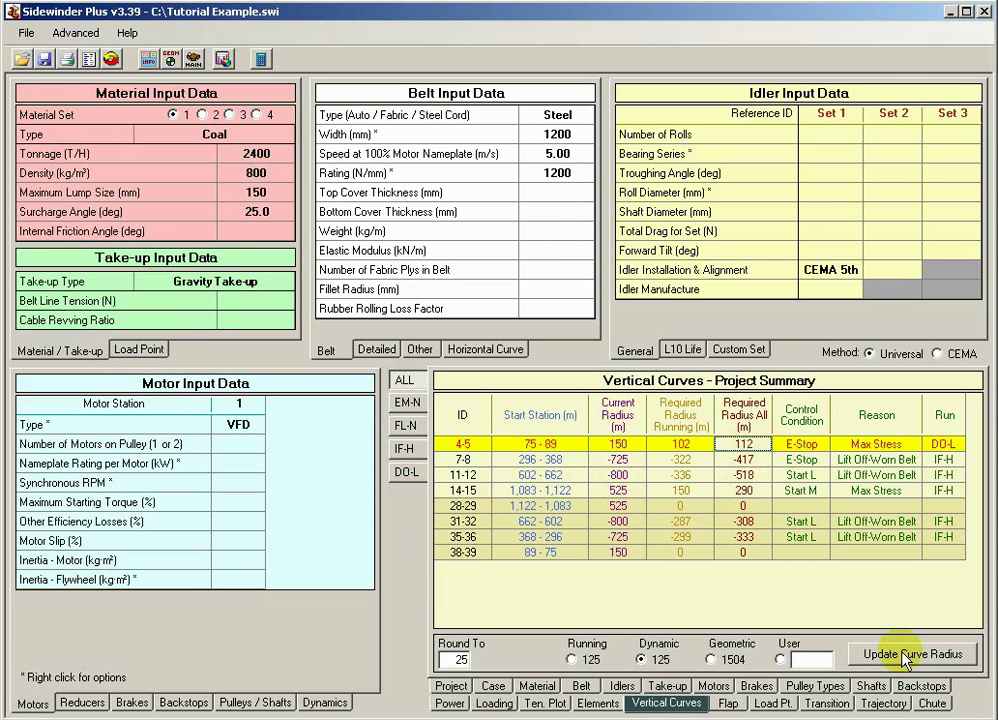
click(171, 58)
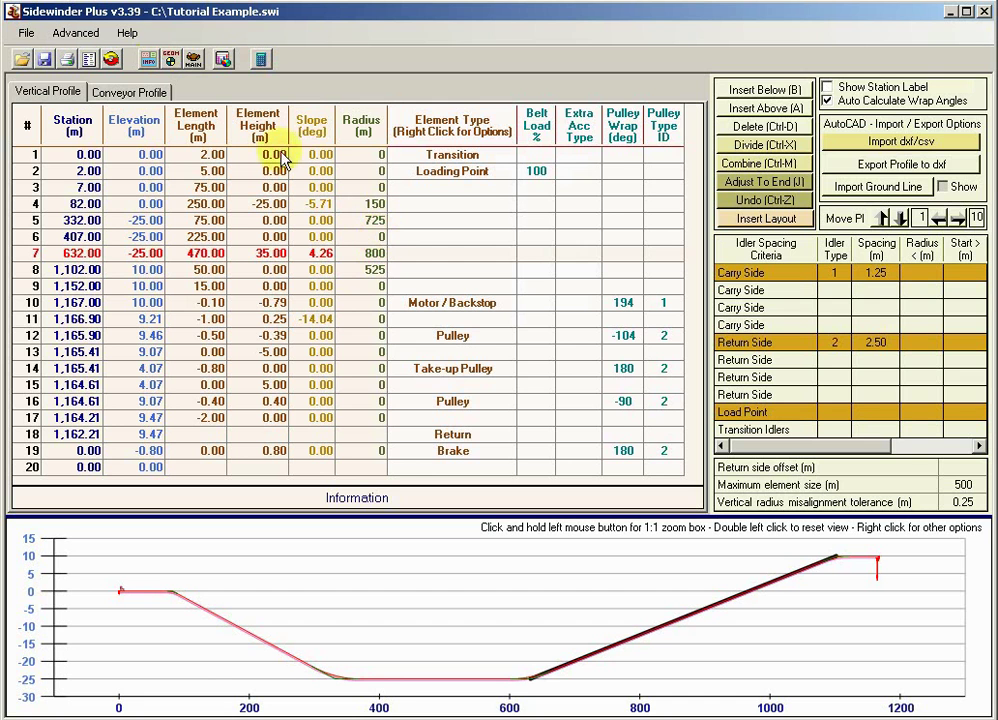
click(170, 59)
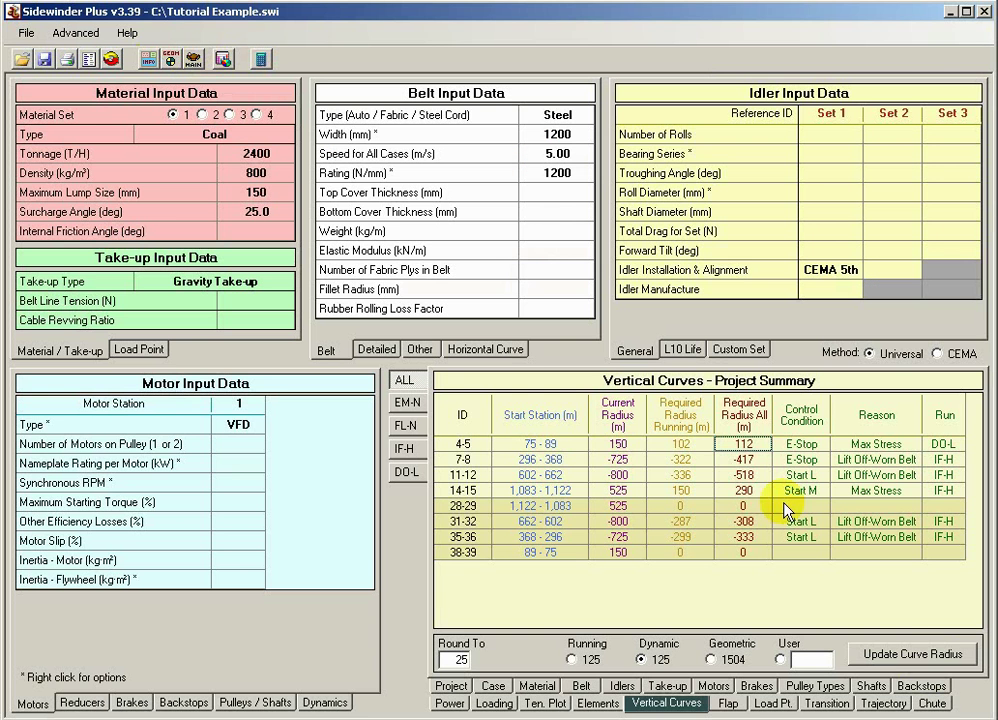
click(935, 660)
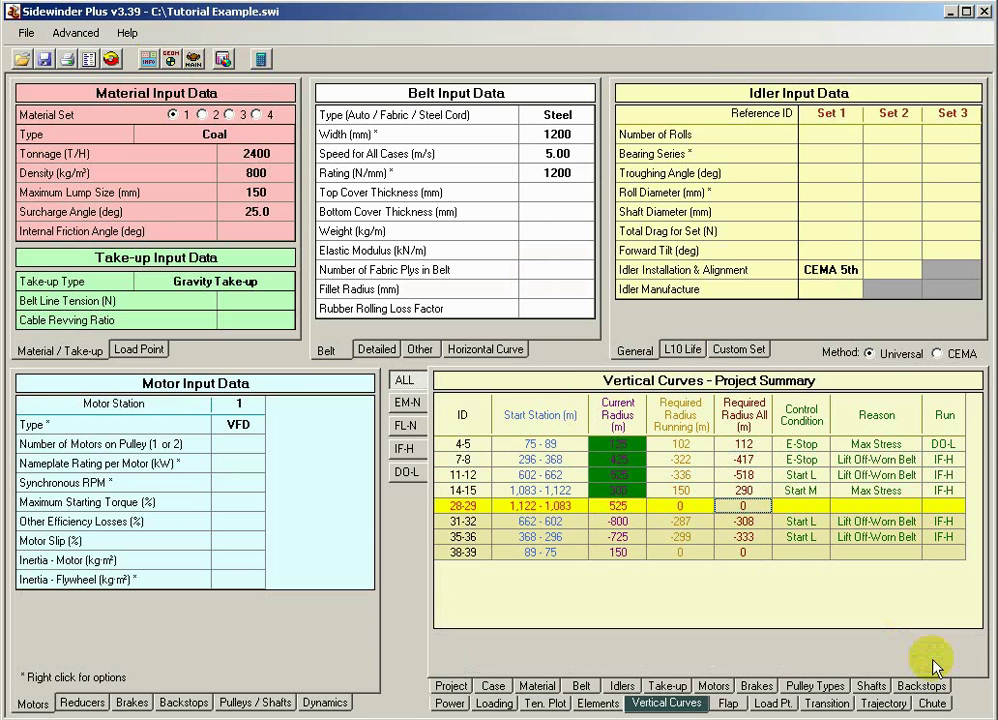
click(236, 60)
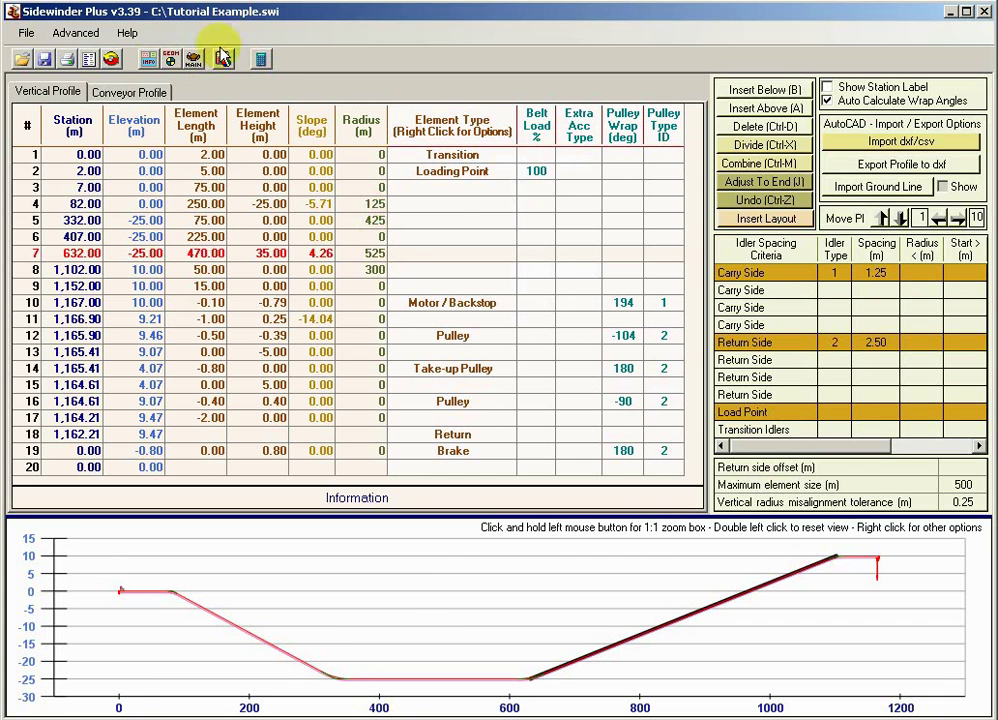
click(260, 59)
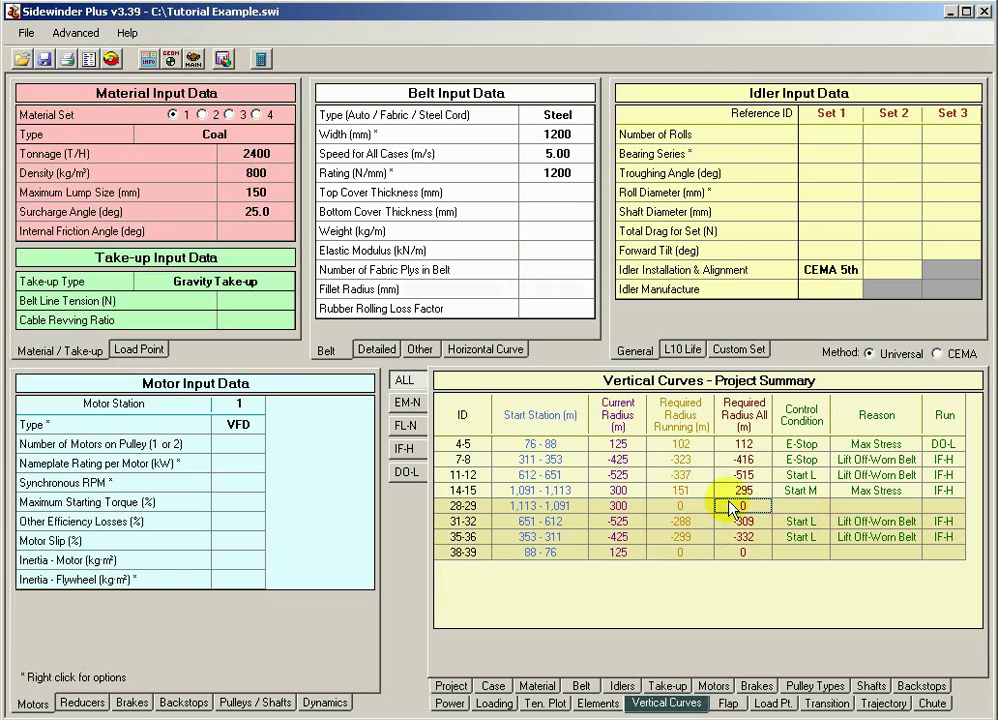
Step: Review the updated curves' current and required radii together with their control condition, reason and governing run, including return-side curve 28-29
click(872, 444)
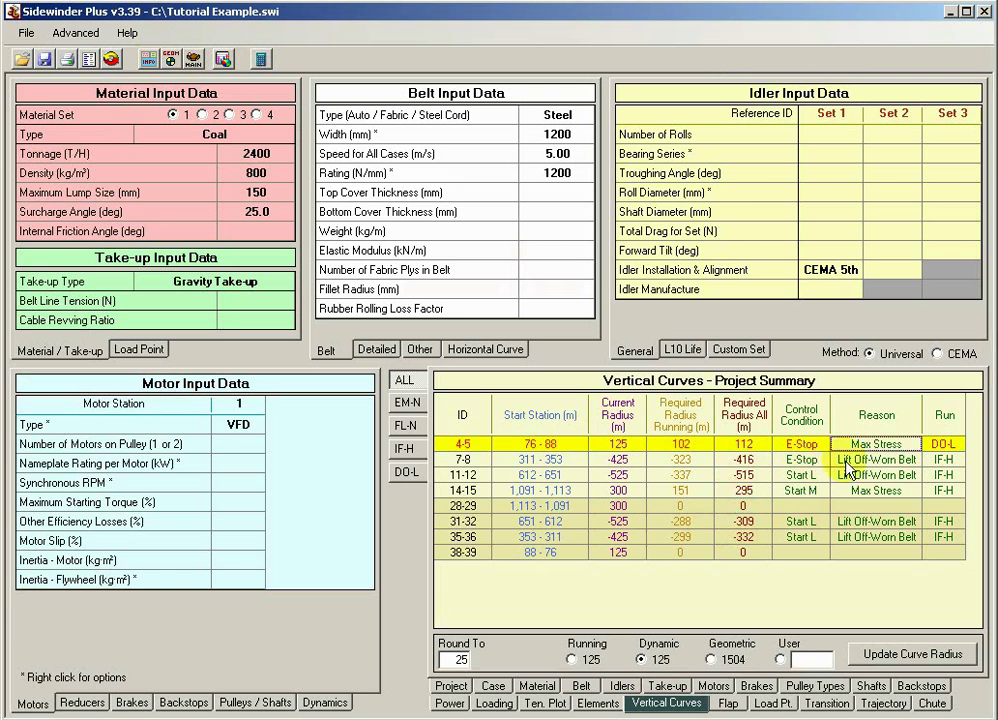
click(846, 491)
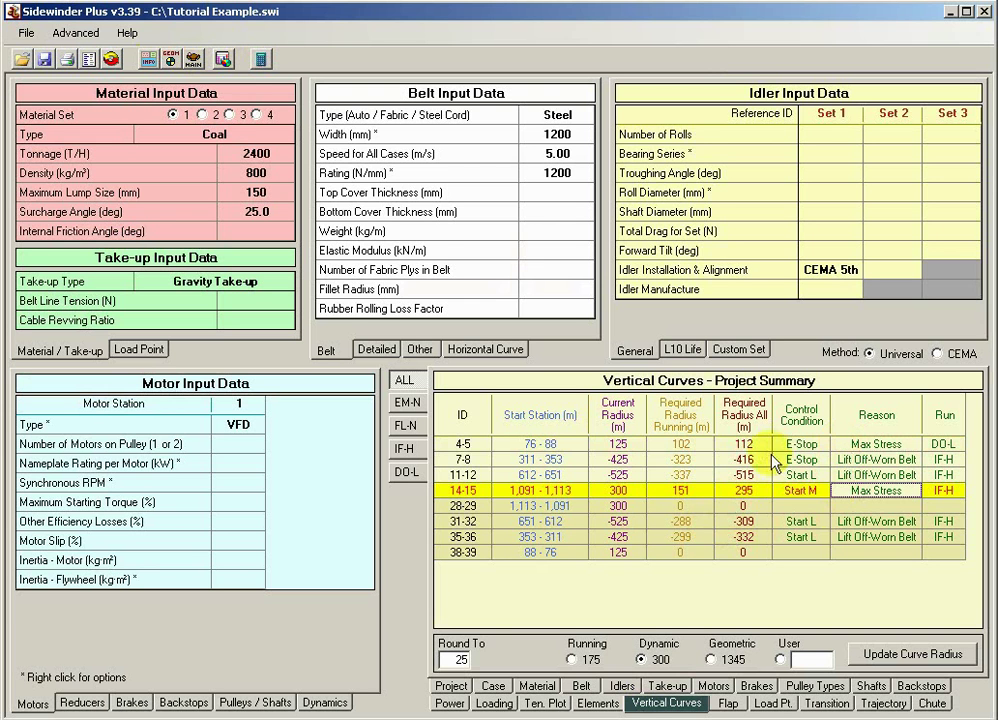
click(743, 460)
click(743, 475)
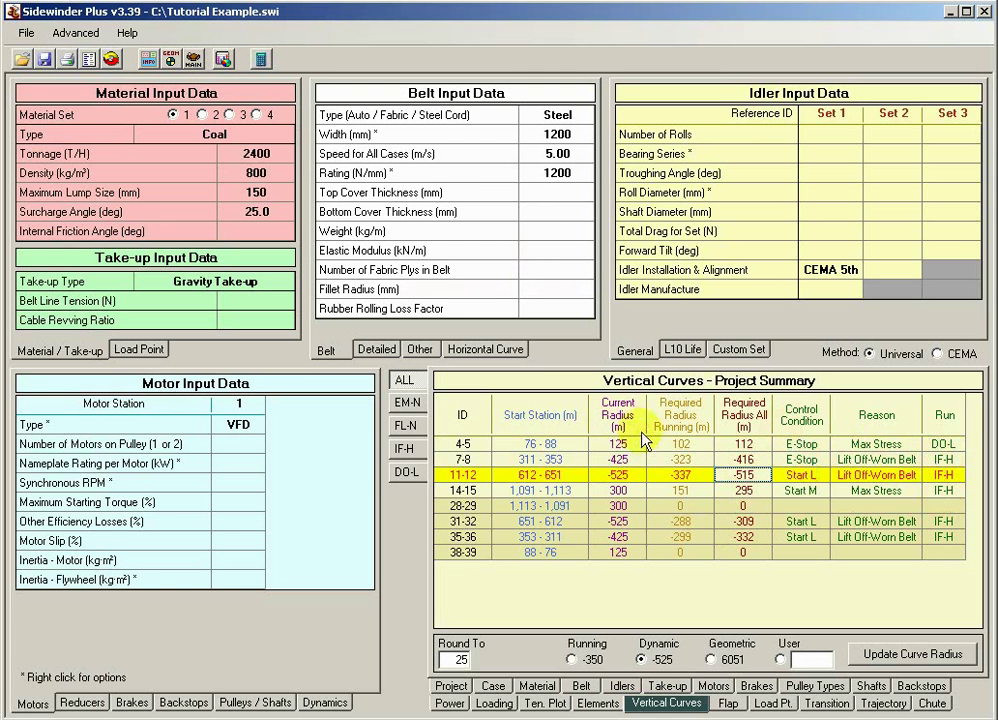
click(889, 450)
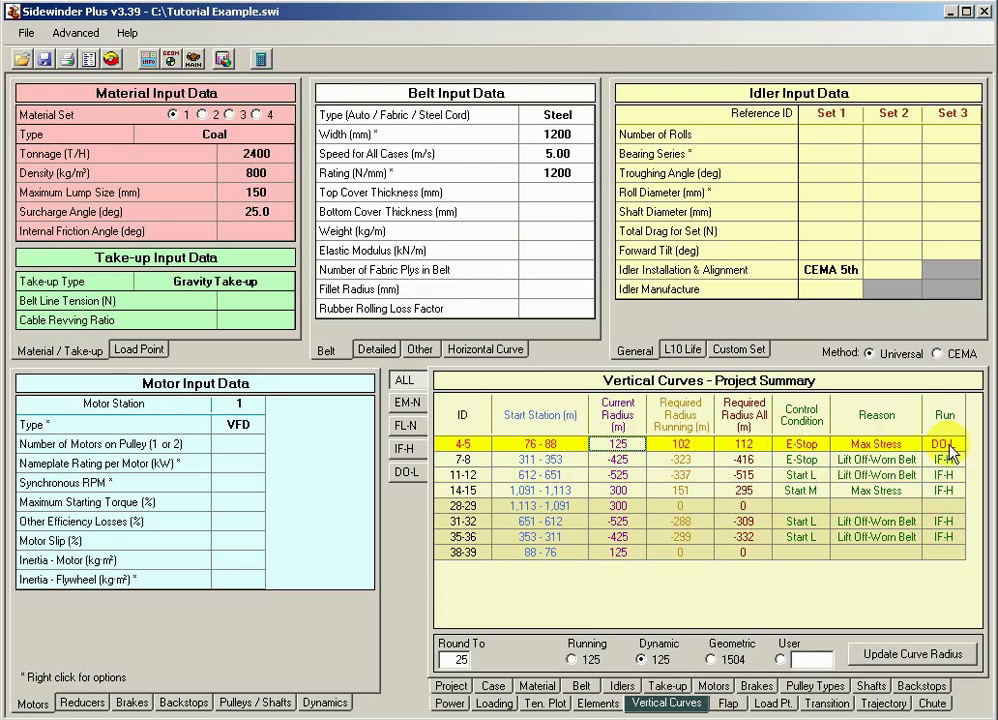
click(678, 508)
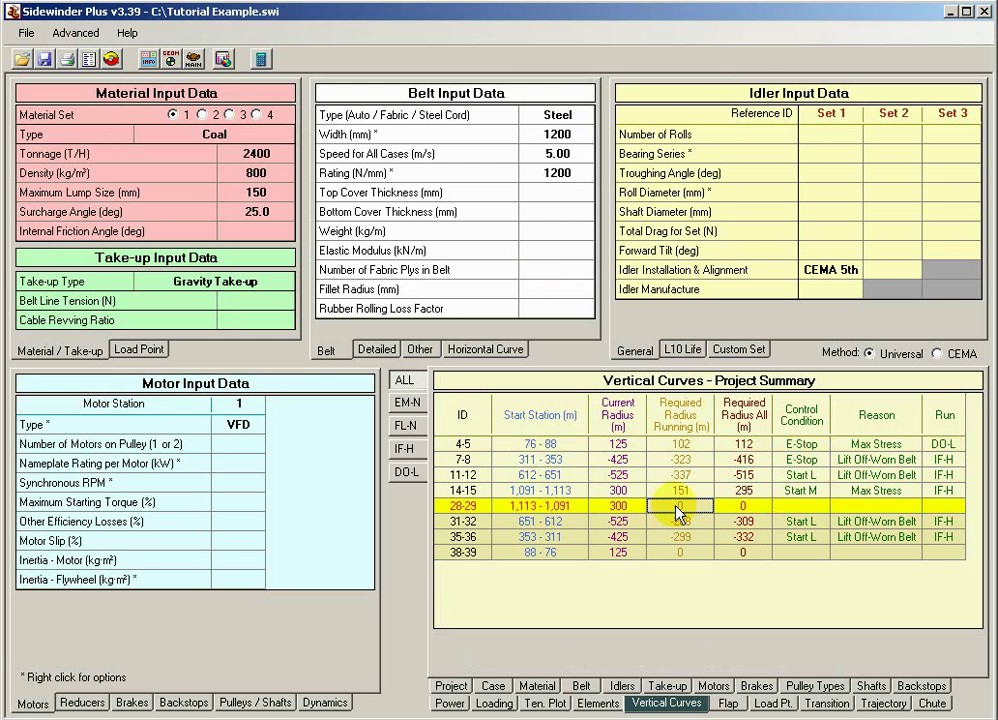